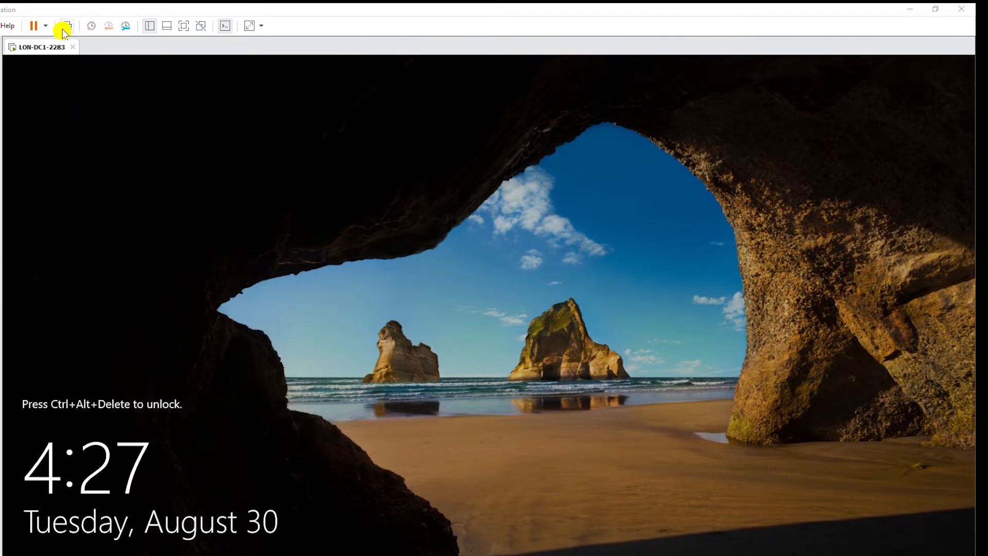
- Unlock the sign-in screen and log on as Administrator with the account password
{"action": "left_click", "coordinate": [64, 27]}
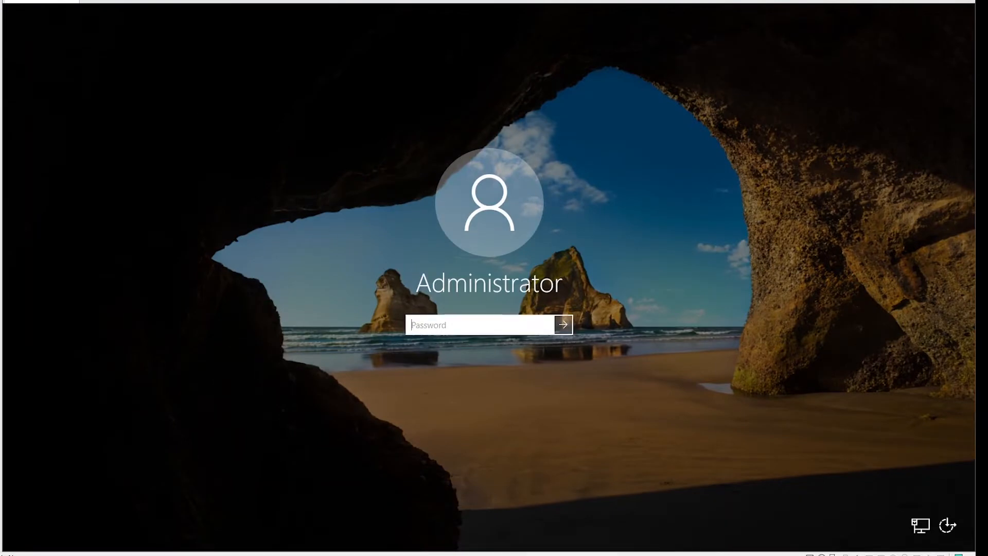
{"action": "type", "text": "**********"}
{"action": "key", "text": "Return"}
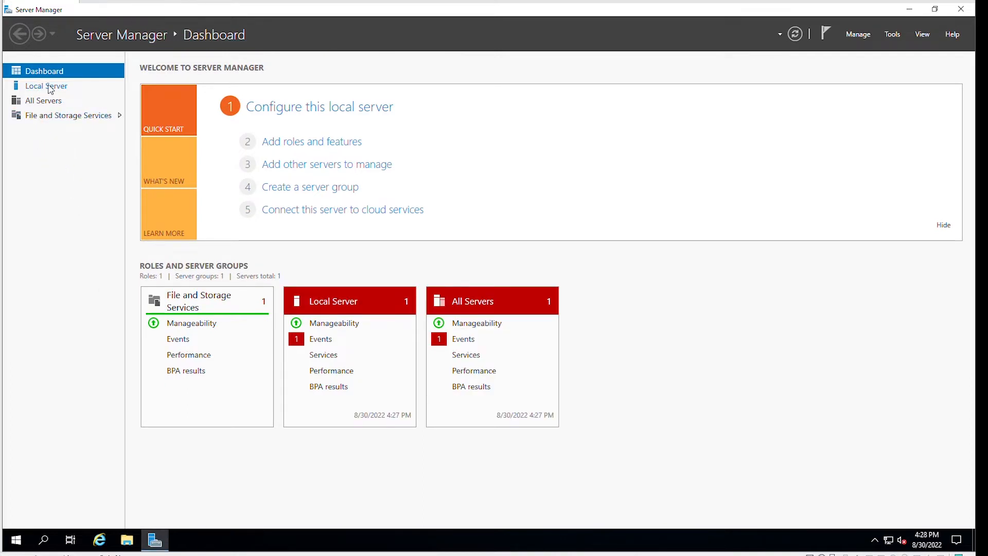
- From Local Server properties, bring up the network connections for the DHCP-assigned Ethernet0 adapter
{"action": "left_click", "coordinate": [53, 87]}
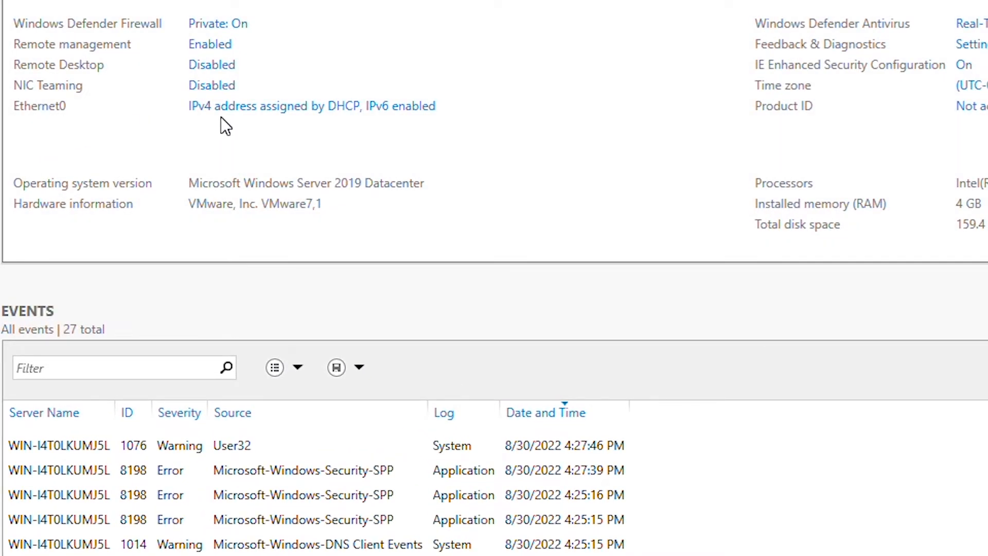
{"action": "left_click", "coordinate": [263, 106]}
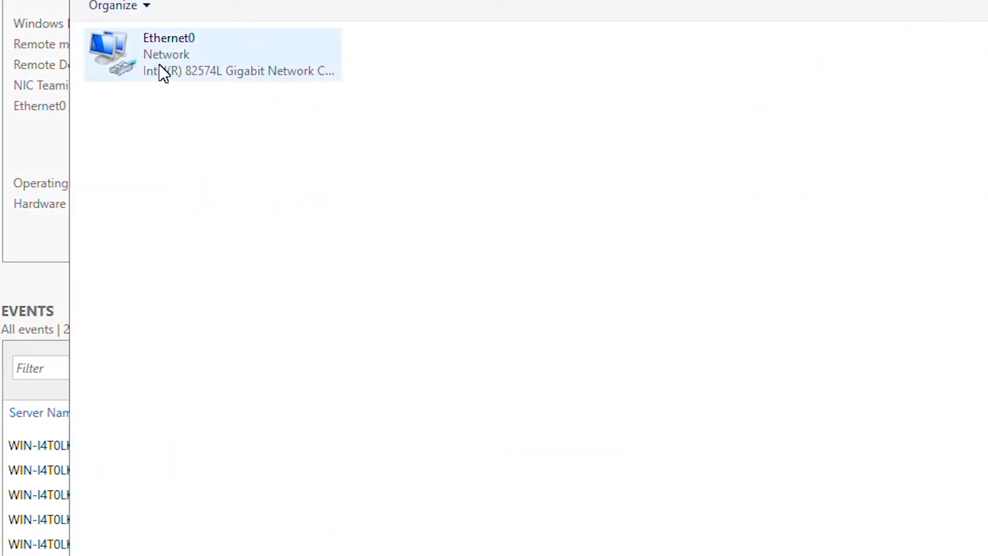
- Make Ethernet0 static: IPv4 172.16.0.10, mask 255.255.0.0, preferred DNS 172.16.0.10
{"action": "left_click", "coordinate": [159, 64]}
{"action": "right_click", "coordinate": [159, 64]}
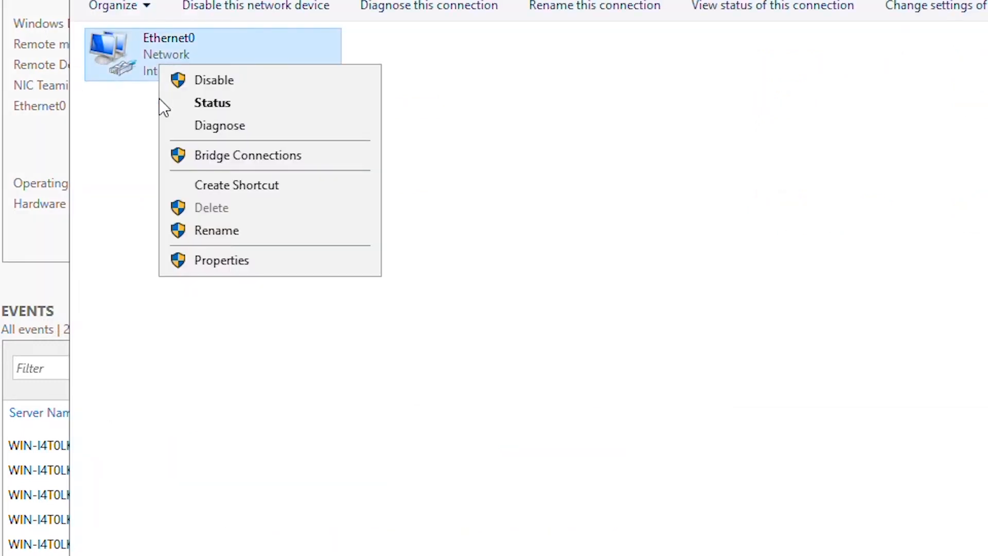
{"action": "left_click", "coordinate": [199, 262]}
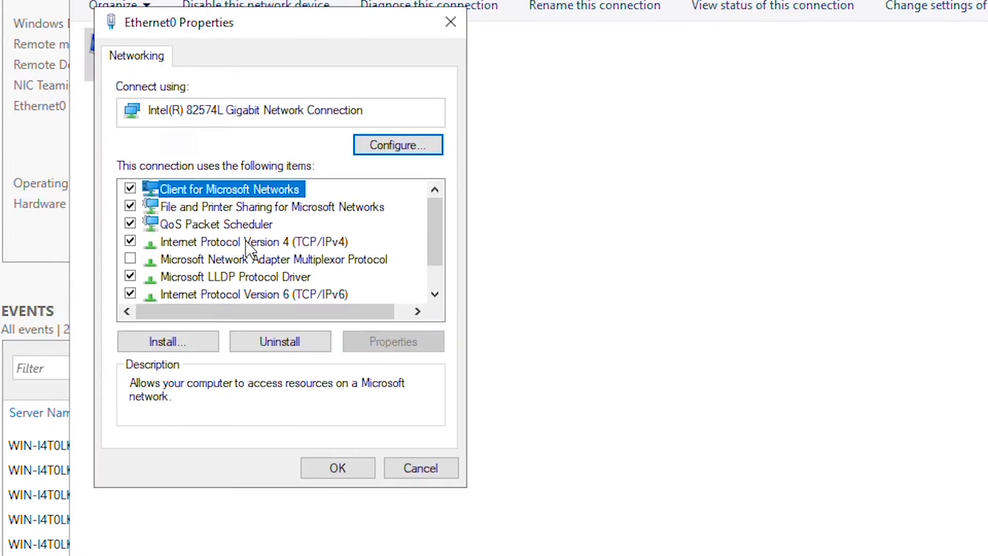
{"action": "double_click", "coordinate": [252, 241]}
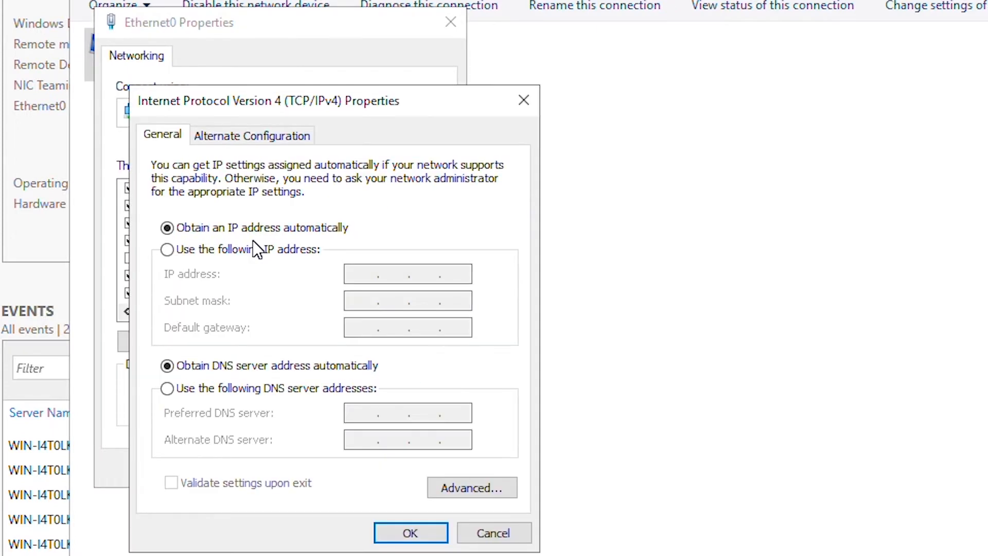
{"action": "left_click", "coordinate": [239, 252]}
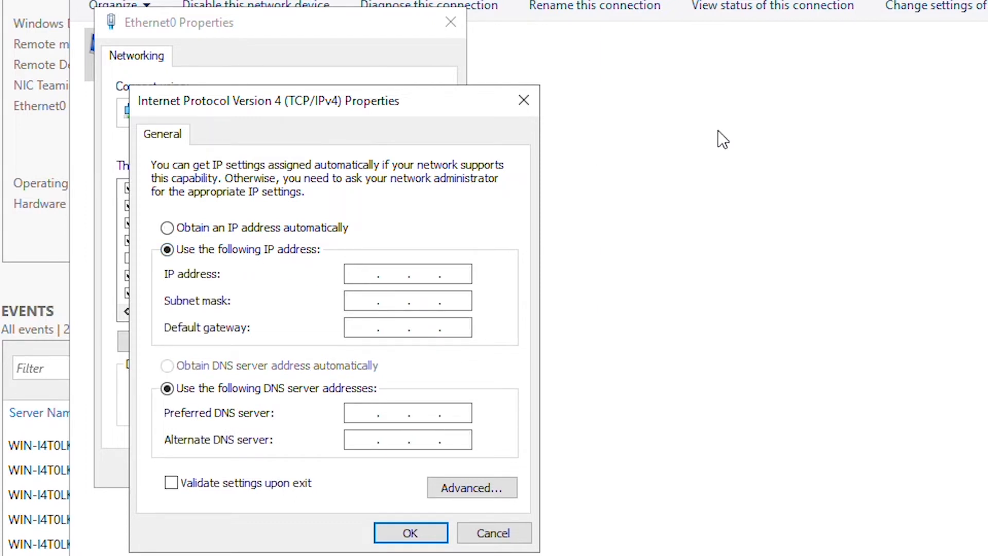
{"action": "type", "text": "172.16.0.10"}
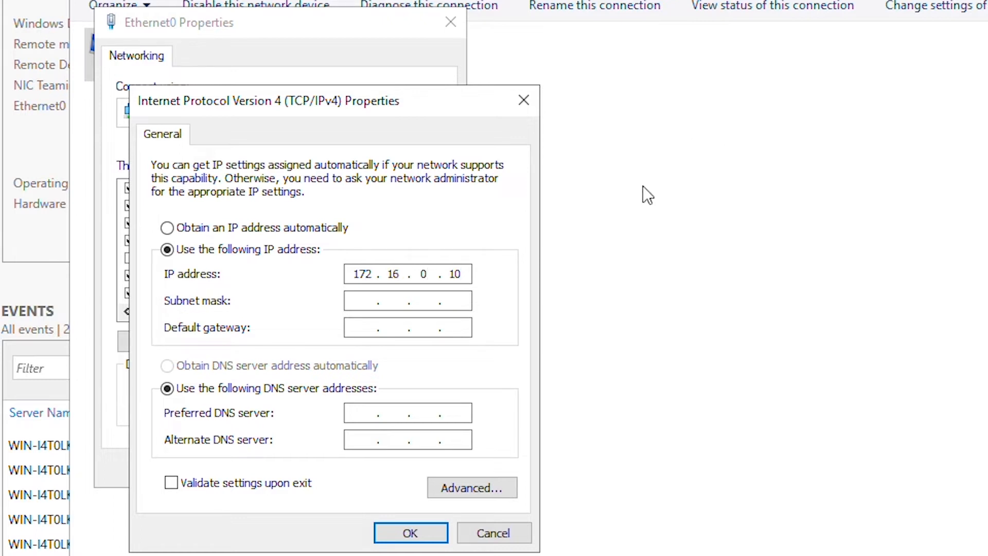
{"action": "key", "text": "Tab"}
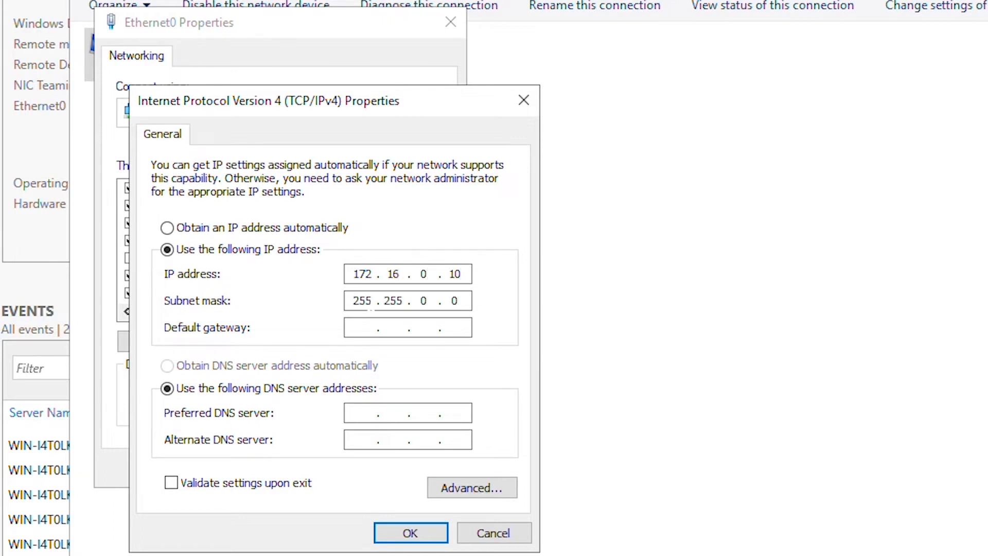
{"action": "left_click", "coordinate": [356, 417]}
{"action": "type", "text": "172.16.0.10"}
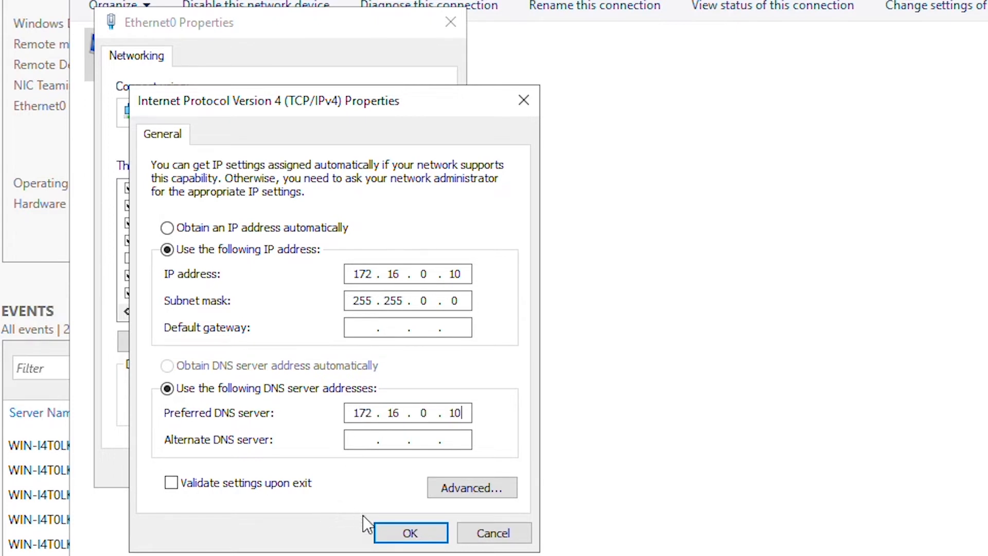
{"action": "left_click", "coordinate": [399, 531]}
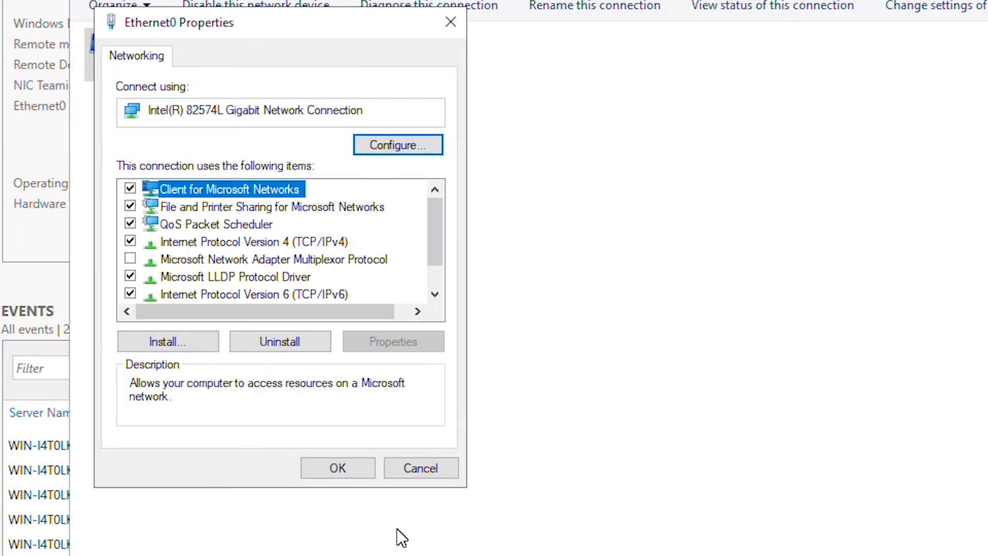
{"action": "left_click", "coordinate": [334, 472]}
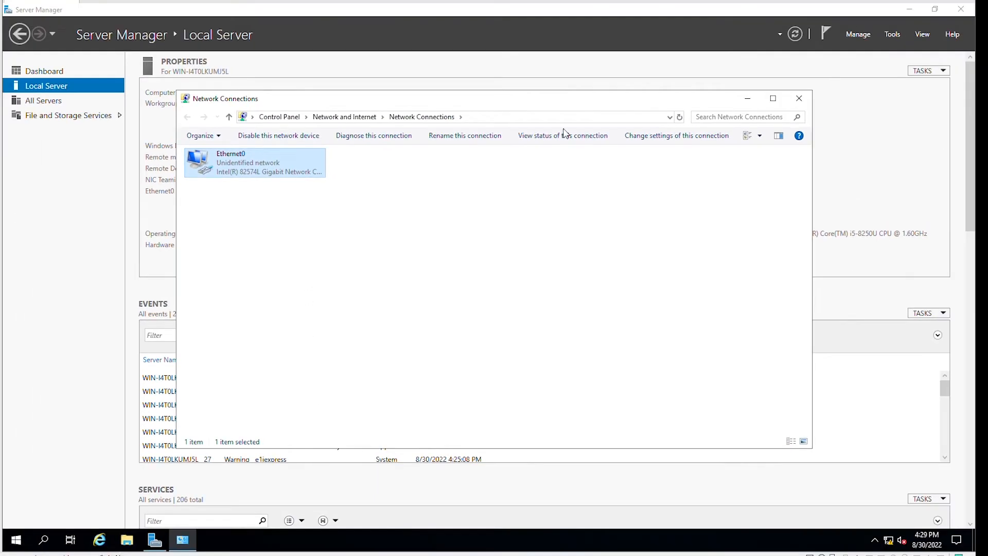
- Change the computer name to LON-DC1 in System Properties and restart the server immediately
{"action": "left_click", "coordinate": [799, 99]}
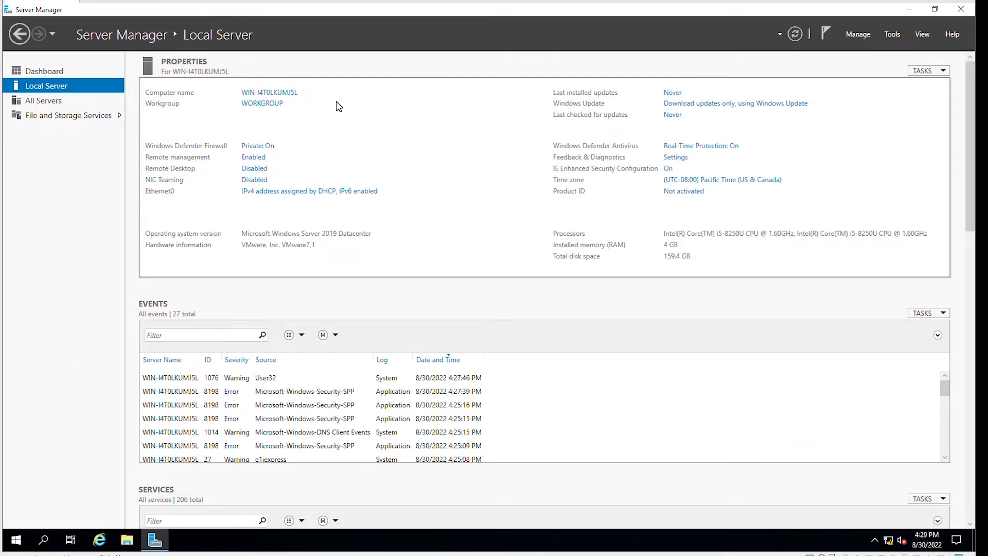
{"action": "left_click", "coordinate": [259, 93]}
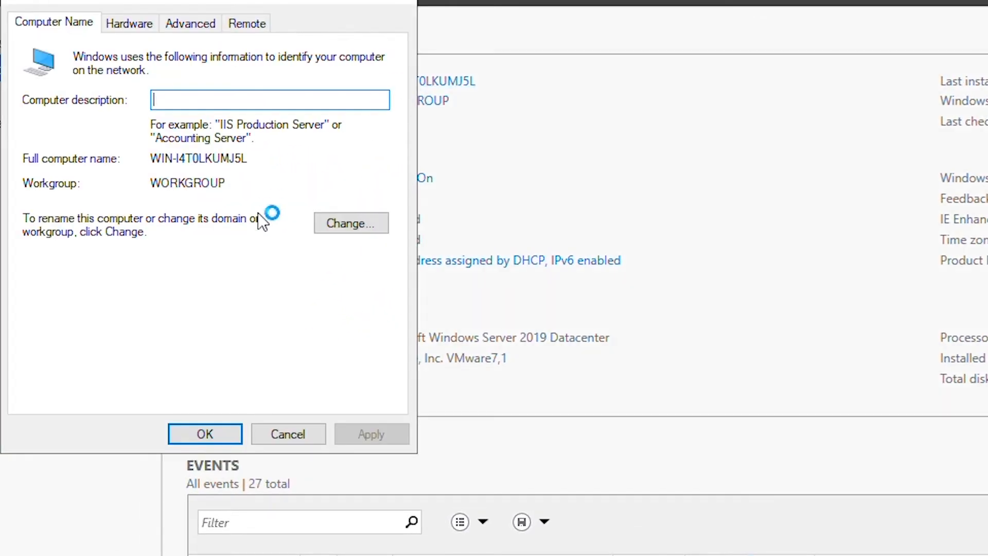
{"action": "left_click", "coordinate": [347, 226]}
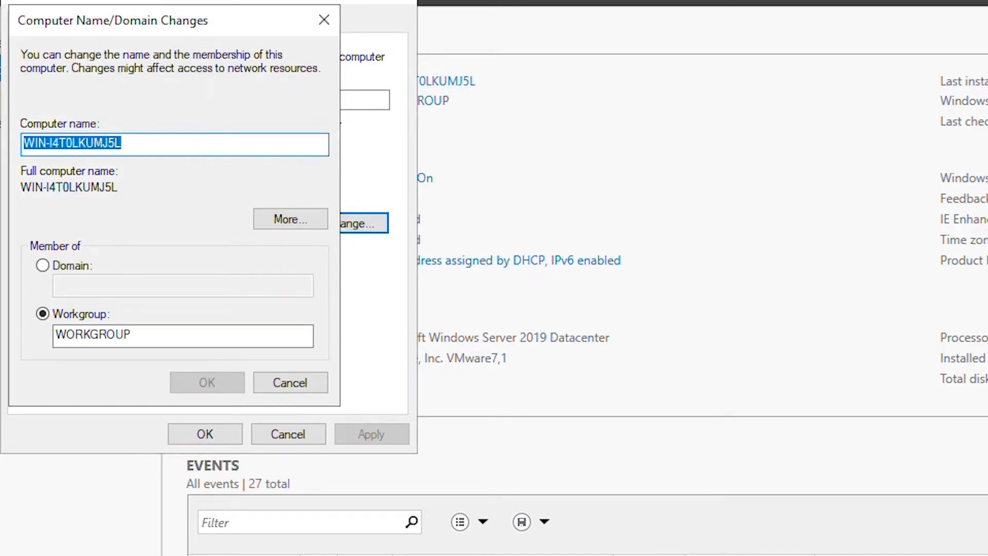
{"action": "type", "text": "LON-DC"}
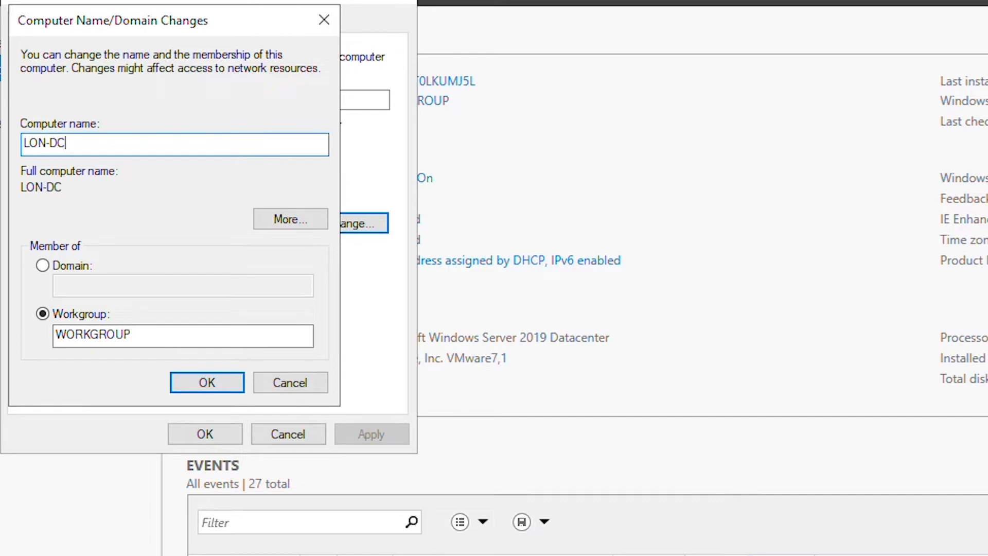
{"action": "type", "text": "1"}
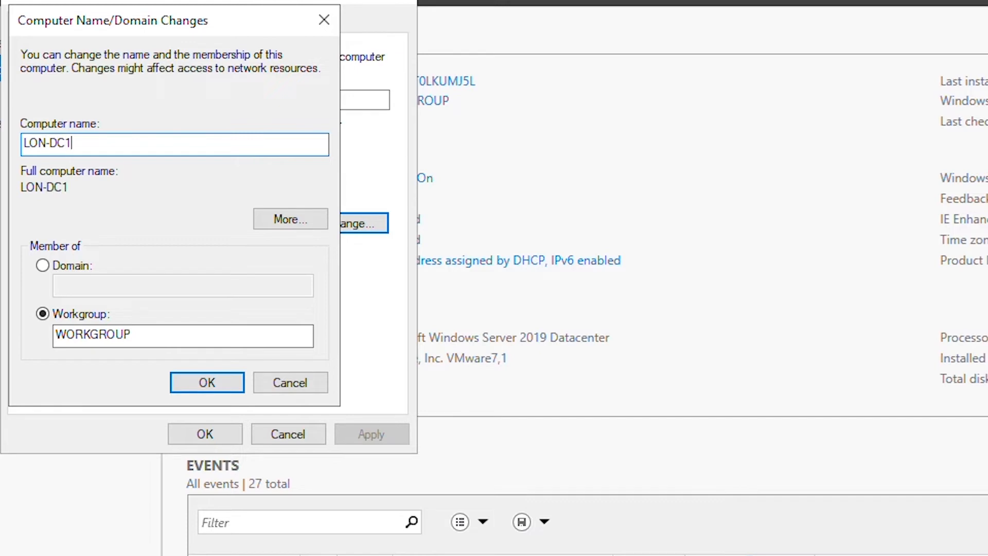
{"action": "left_click", "coordinate": [208, 380]}
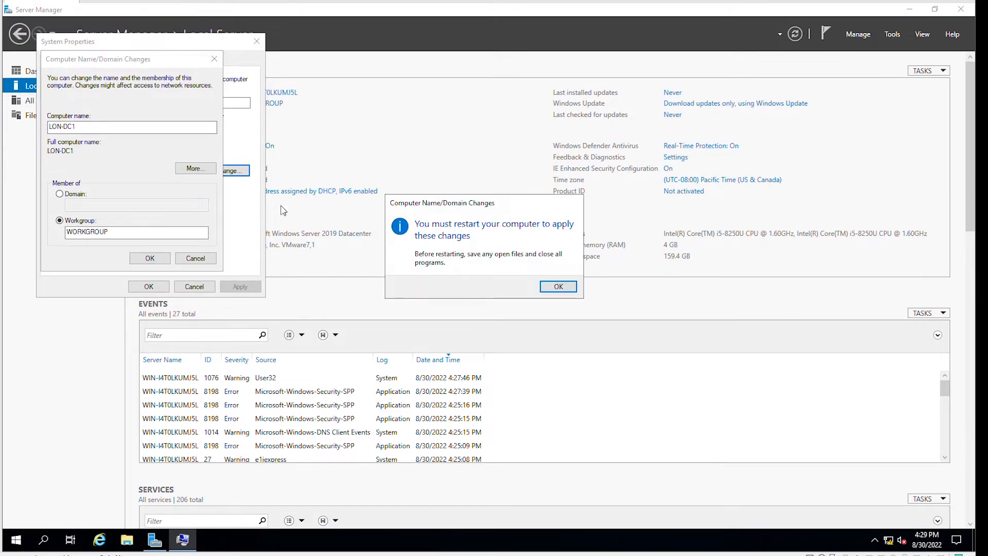
{"action": "left_click", "coordinate": [558, 287]}
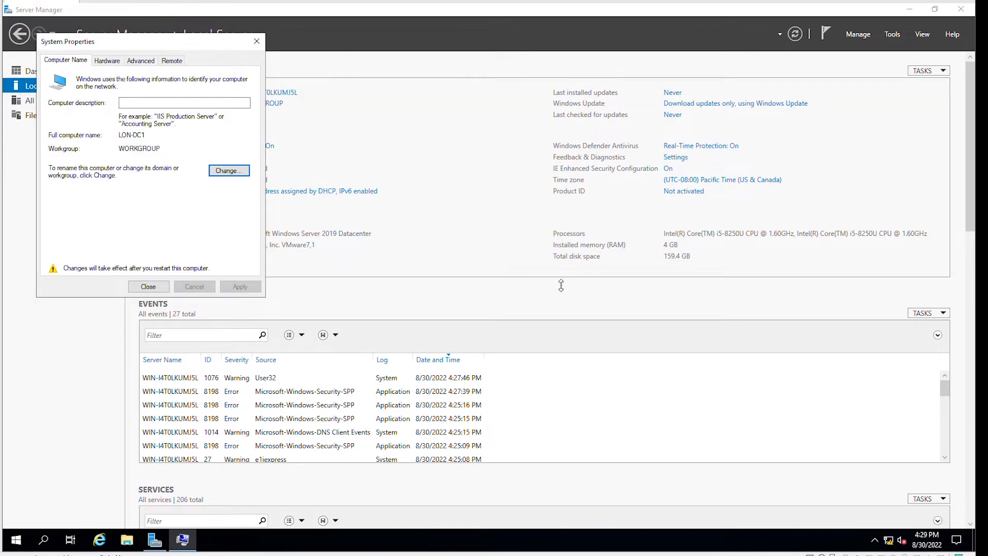
{"action": "left_click", "coordinate": [147, 287]}
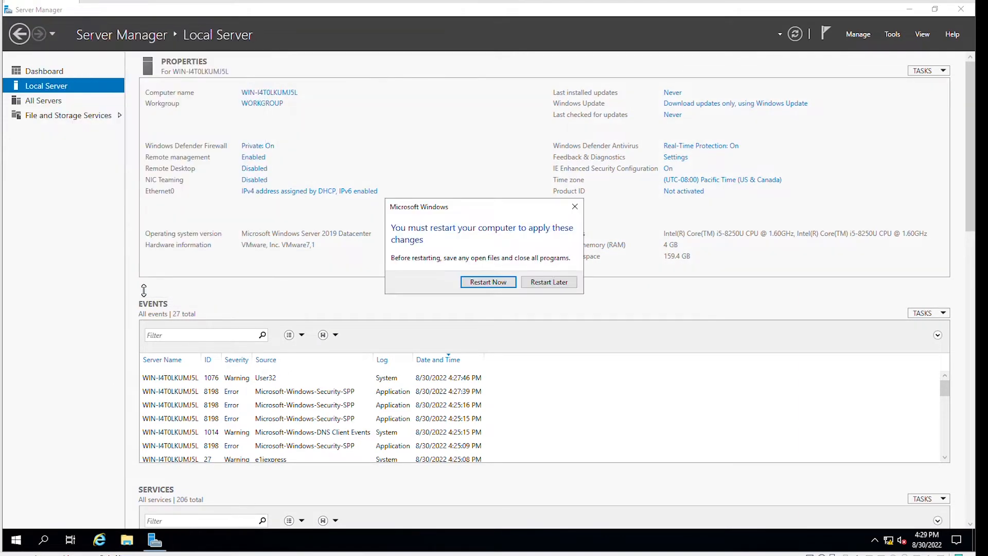
{"action": "left_click", "coordinate": [484, 281]}
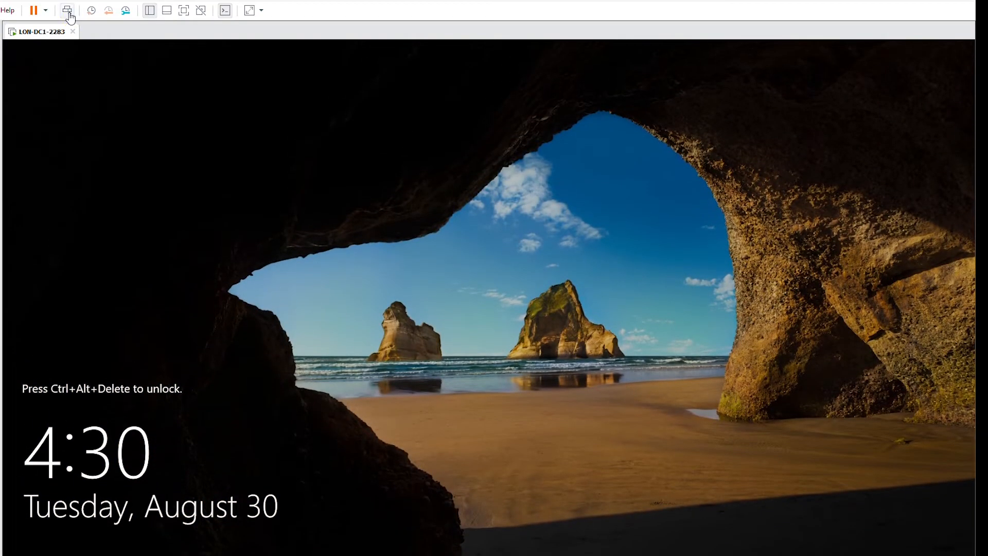
- After the restart, unlock the screen and log on as Administrator with the account password
{"action": "left_click", "coordinate": [68, 12]}
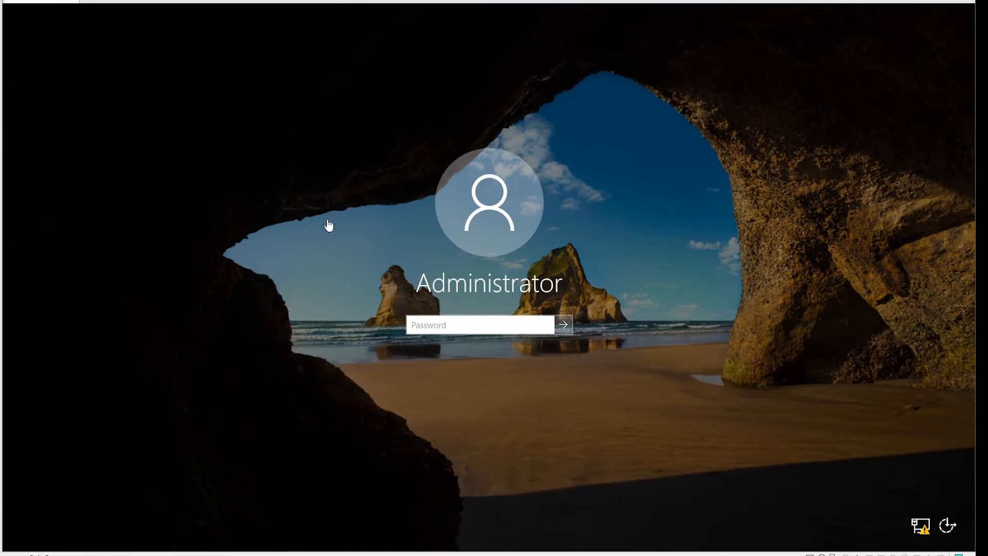
{"action": "type", "text": "*****"}
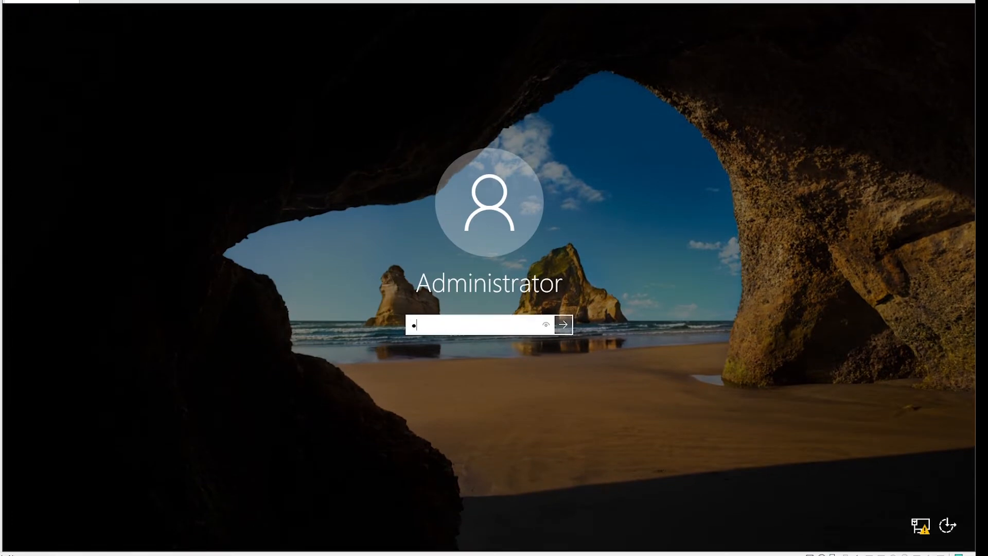
{"action": "type", "text": "***"}
{"action": "key", "text": "Return"}
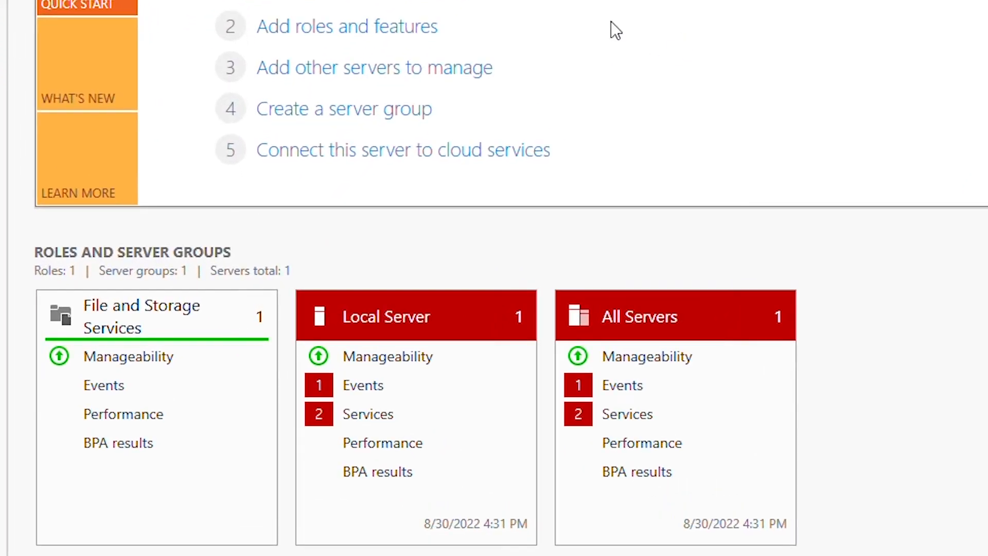
- Start a role-based installation on this server and select AD DS and DNS Server with their required features
{"action": "left_click", "coordinate": [320, 28]}
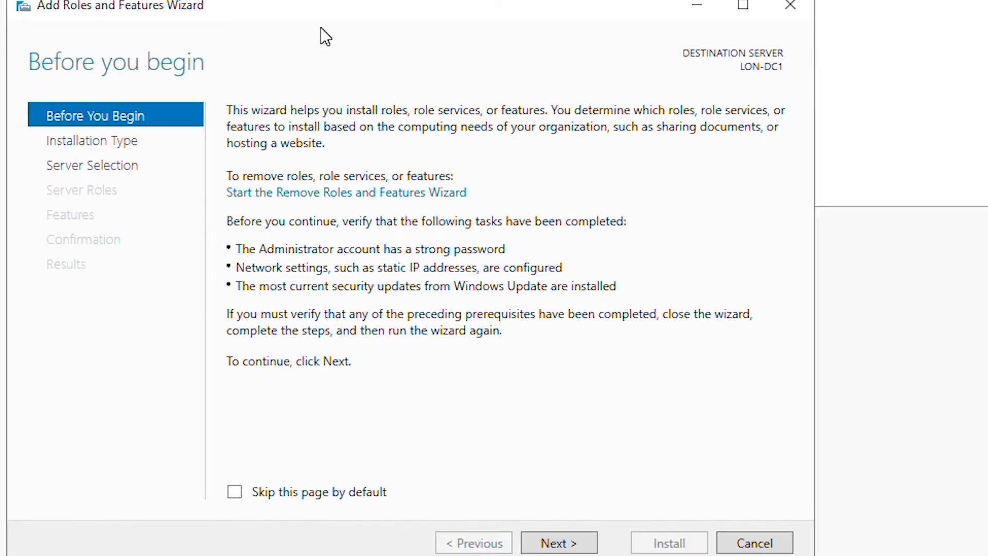
{"action": "left_click", "coordinate": [549, 541]}
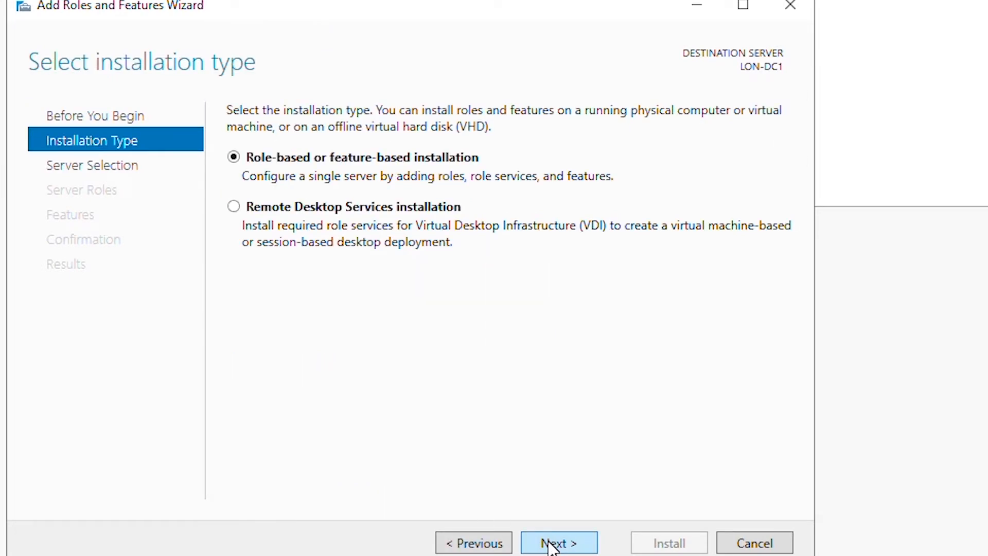
{"action": "left_click", "coordinate": [550, 543]}
{"action": "left_click", "coordinate": [550, 543]}
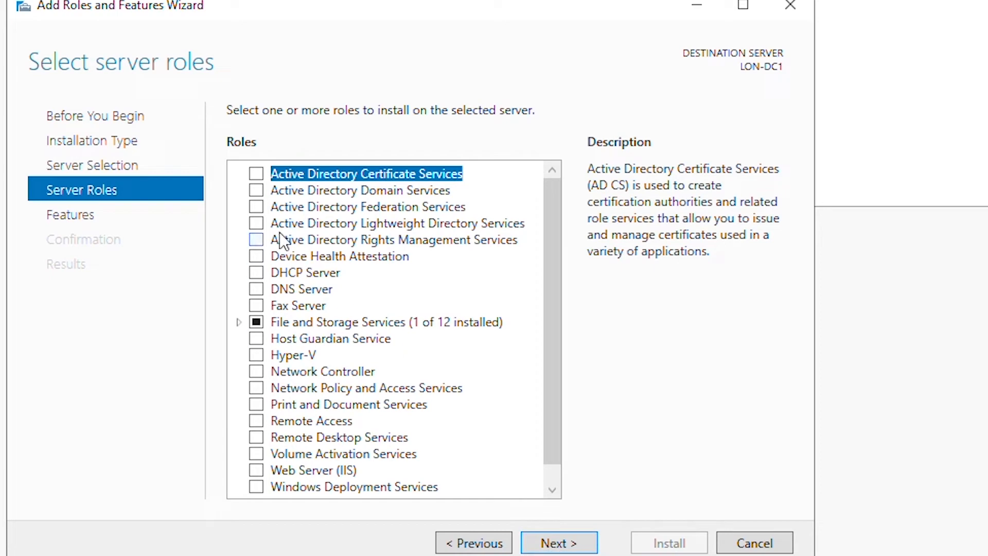
{"action": "left_click", "coordinate": [256, 190]}
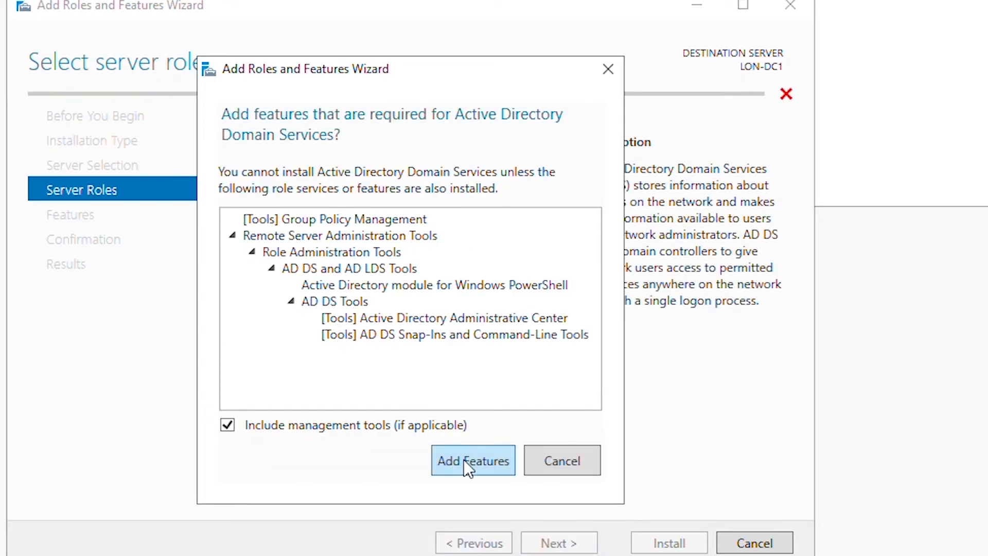
{"action": "left_click", "coordinate": [467, 466]}
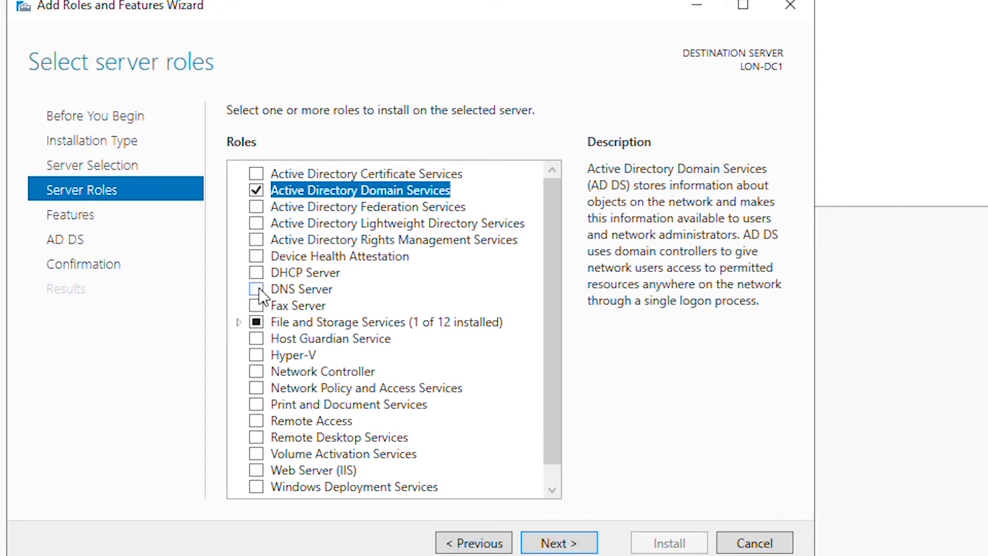
{"action": "left_click", "coordinate": [257, 289]}
{"action": "left_click", "coordinate": [471, 443]}
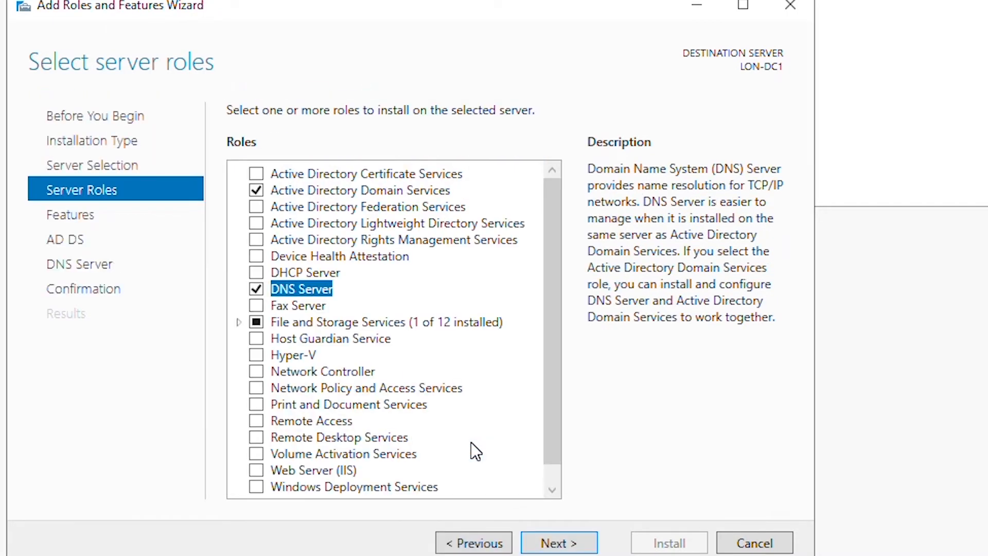
- Install the selected roles with automatic restart allowed, then close the finished wizard
{"action": "left_click", "coordinate": [558, 543]}
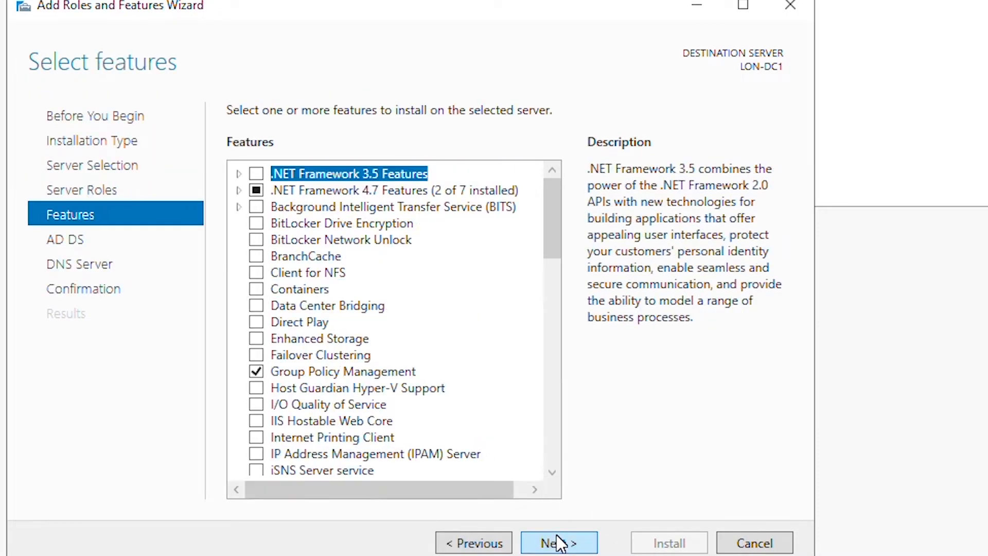
{"action": "left_click", "coordinate": [559, 543]}
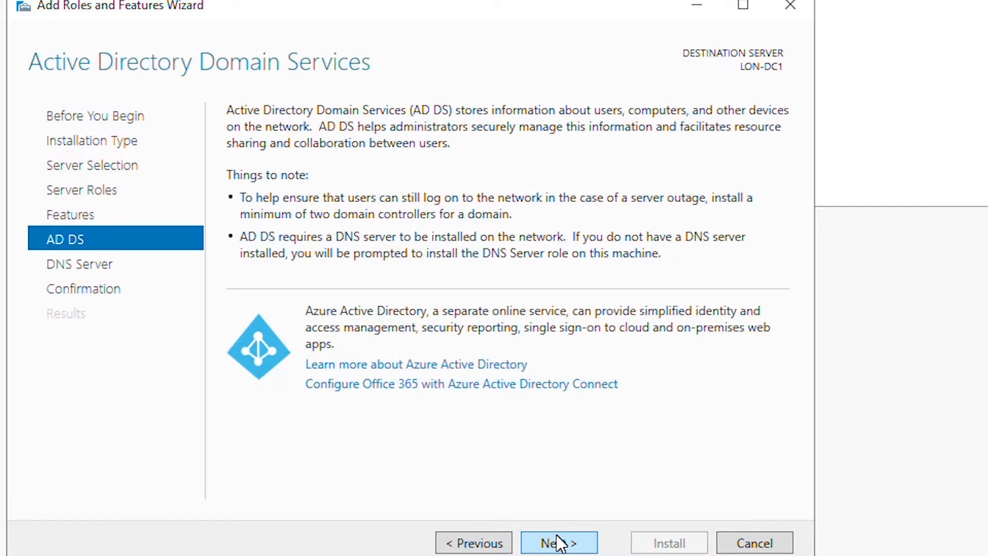
{"action": "left_click", "coordinate": [559, 543]}
{"action": "left_click", "coordinate": [560, 543]}
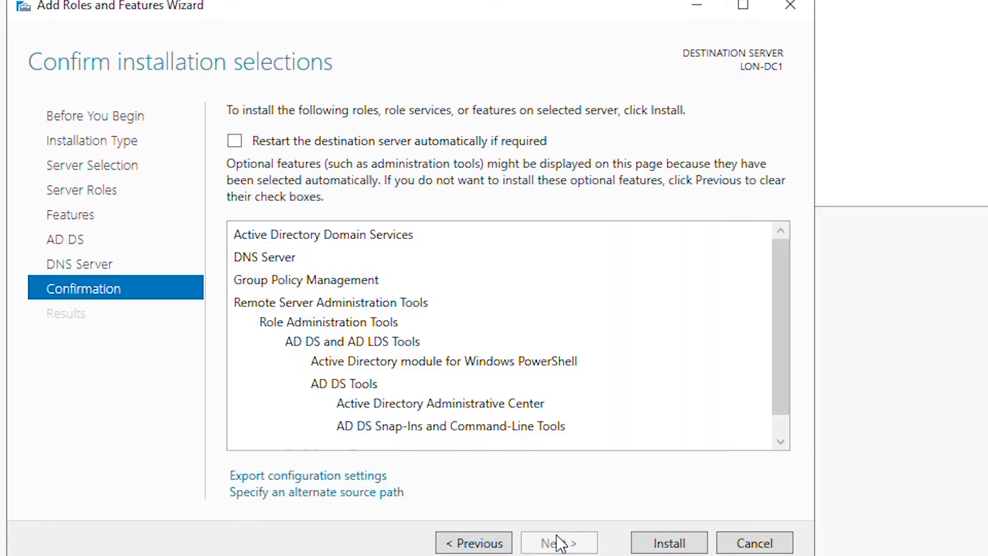
{"action": "left_click", "coordinate": [235, 141]}
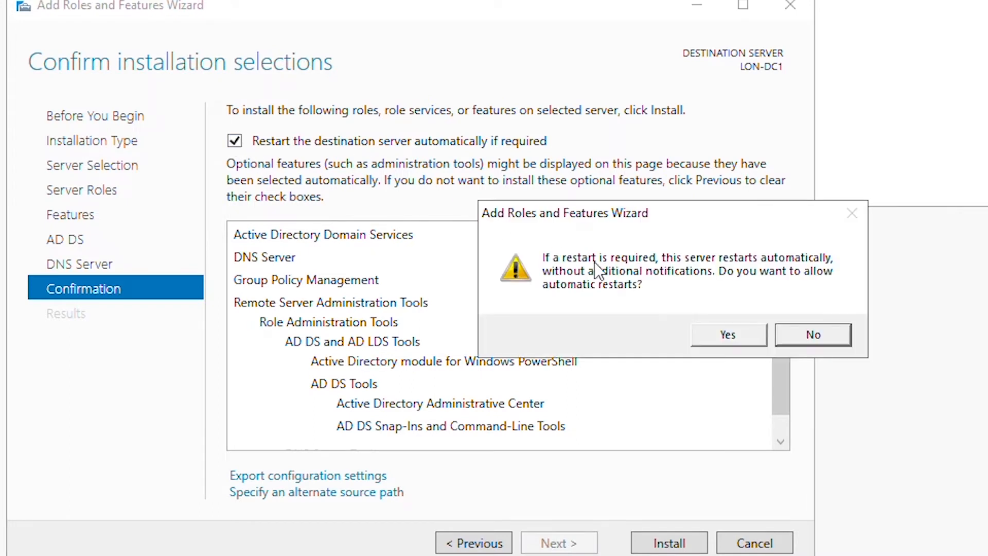
{"action": "left_click", "coordinate": [727, 340]}
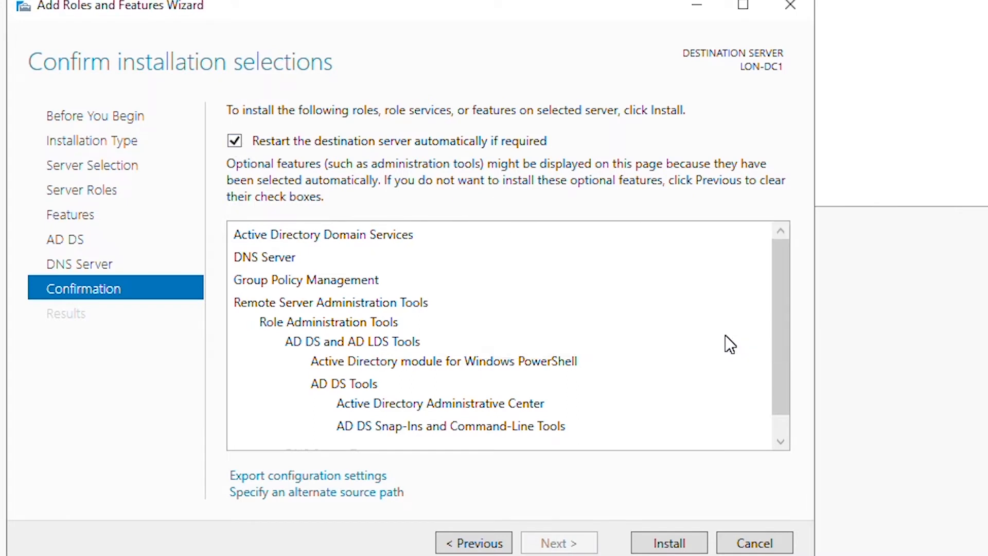
{"action": "left_click", "coordinate": [672, 542]}
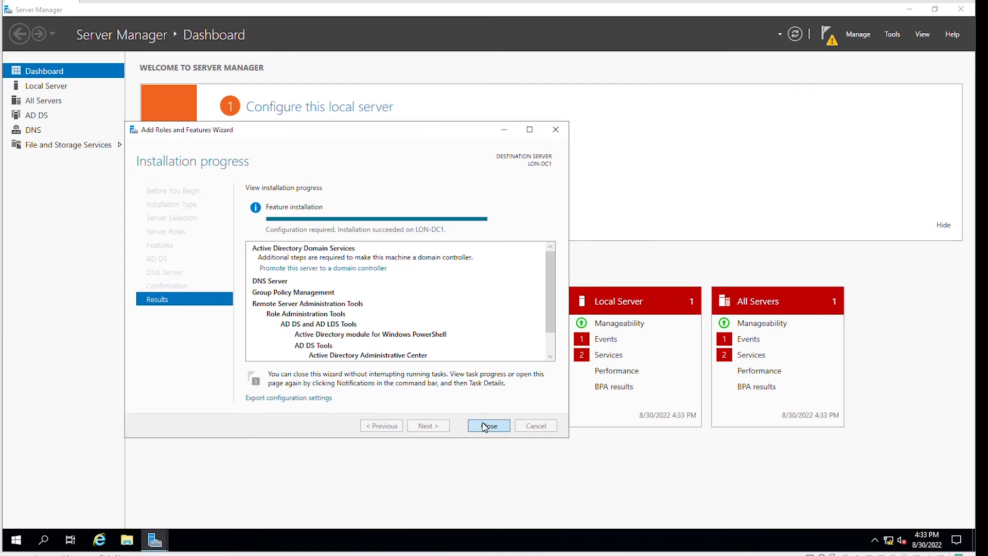
{"action": "left_click", "coordinate": [488, 425]}
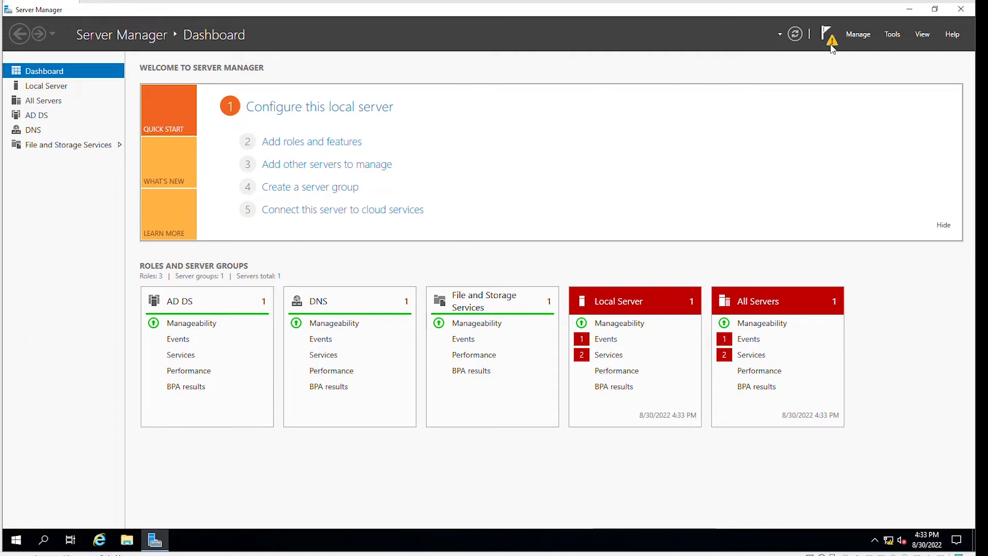
- Launch 'Promote this server to a domain controller' from the notifications flag
{"action": "left_click", "coordinate": [831, 45]}
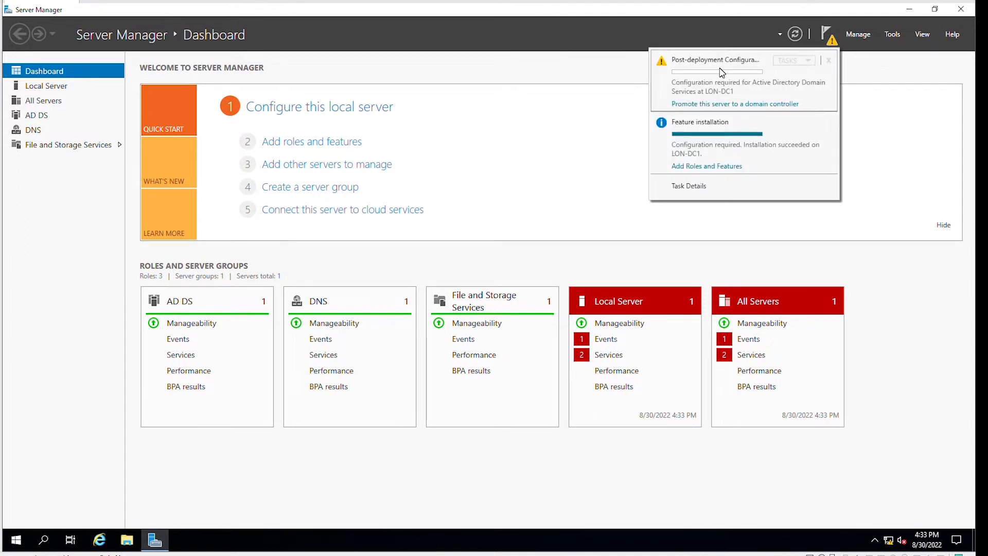
{"action": "left_click", "coordinate": [754, 106]}
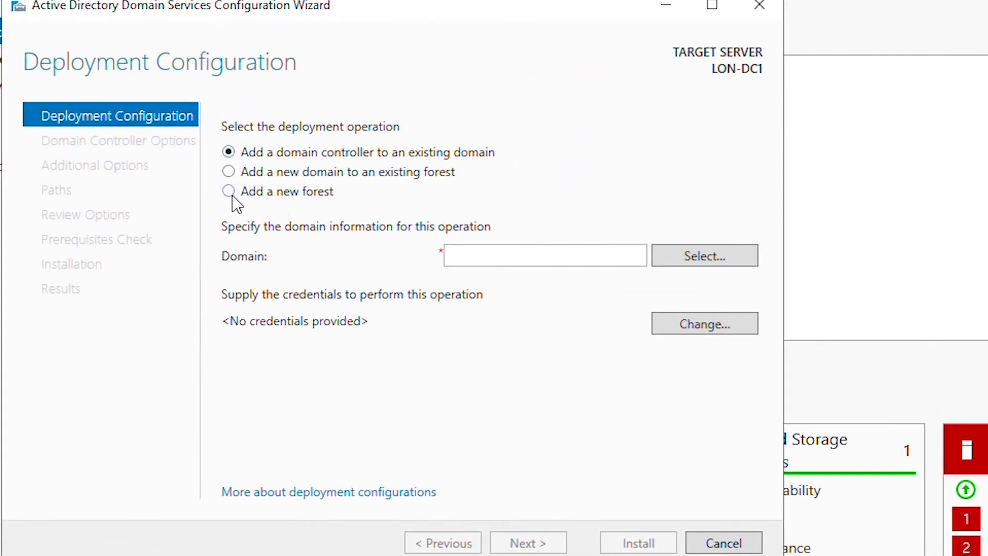
- Choose 'Add a new forest' with root domain name adatum.com and continue
{"action": "left_click", "coordinate": [260, 195]}
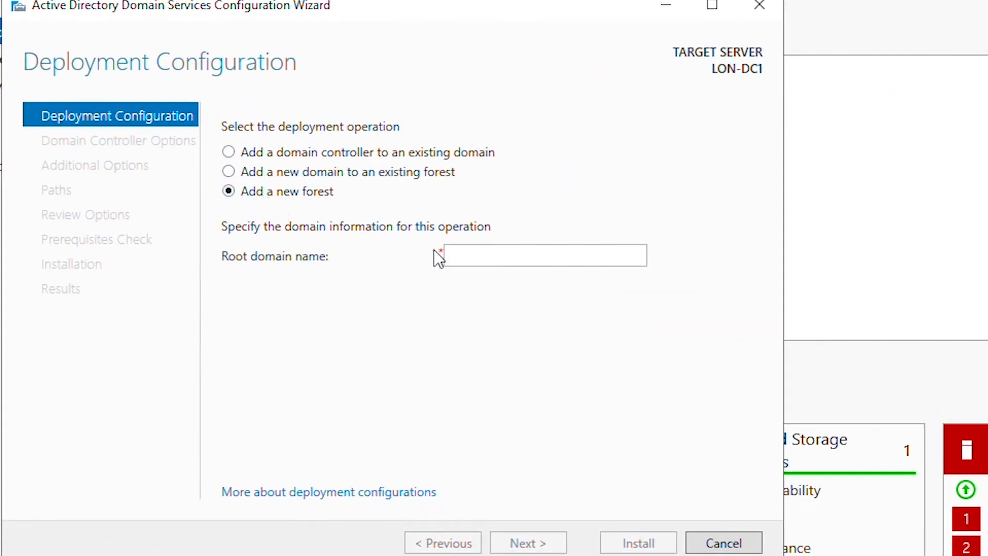
{"action": "left_click", "coordinate": [481, 255]}
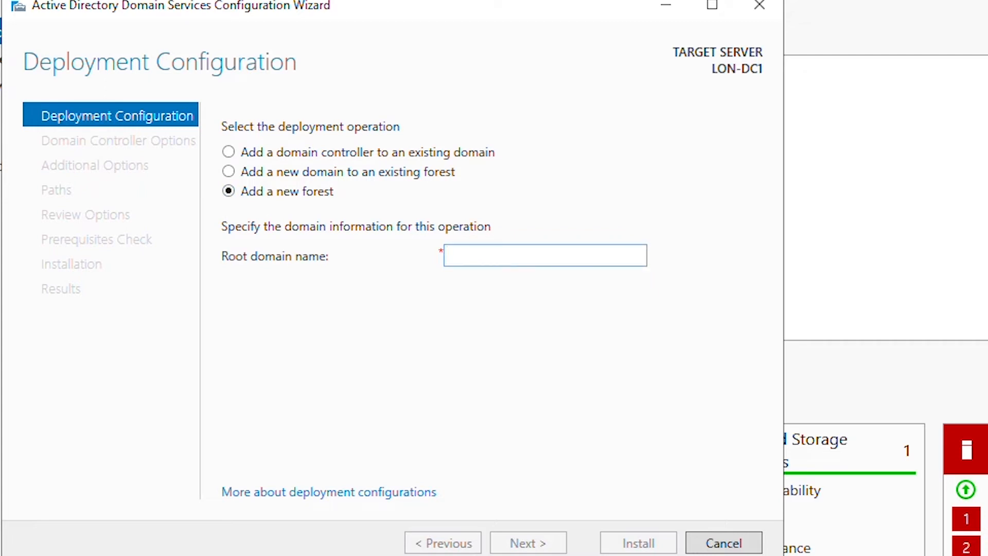
{"action": "type", "text": "adatum.com"}
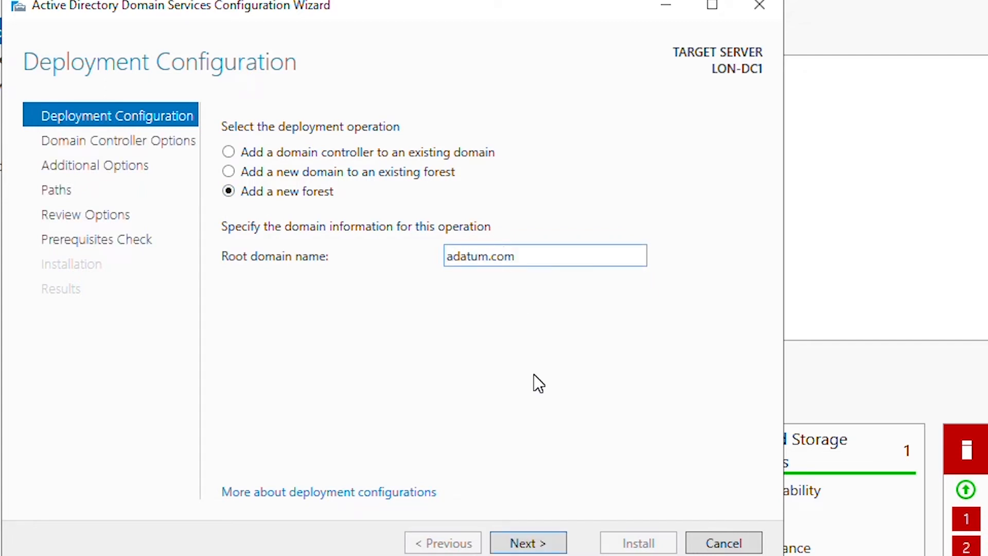
{"action": "left_click", "coordinate": [528, 543]}
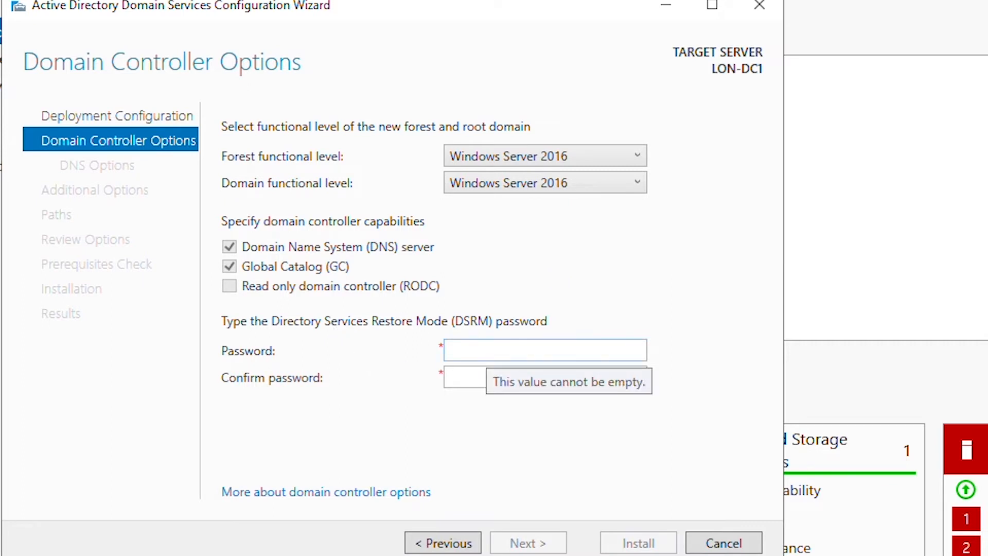
- Enter and confirm the DSRM password, then continue past DNS Options without creating a delegation
{"action": "left_click", "coordinate": [485, 350]}
{"action": "type", "text": "Pa"}
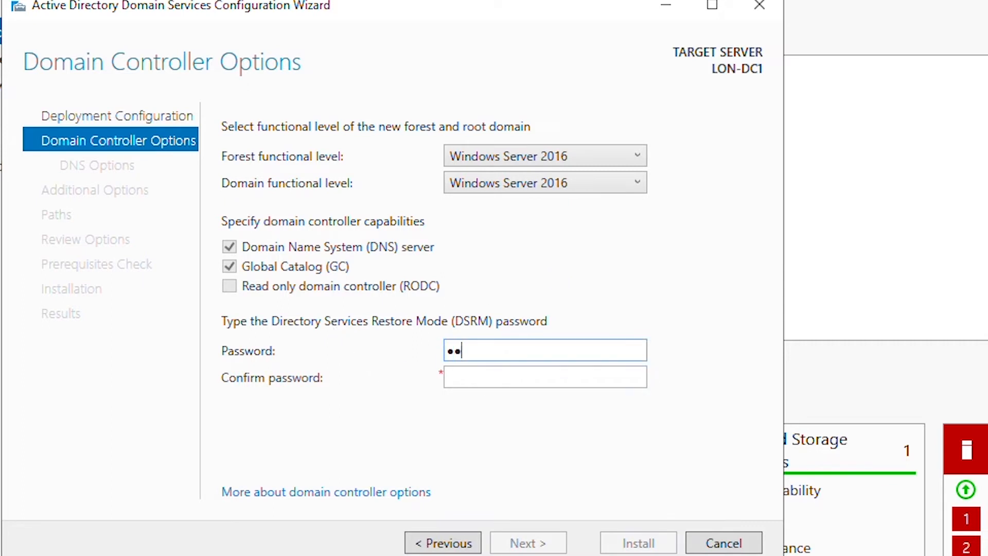
{"action": "type", "text": "55w0rd"}
{"action": "key", "text": "Tab"}
{"action": "type", "text": "Pa"}
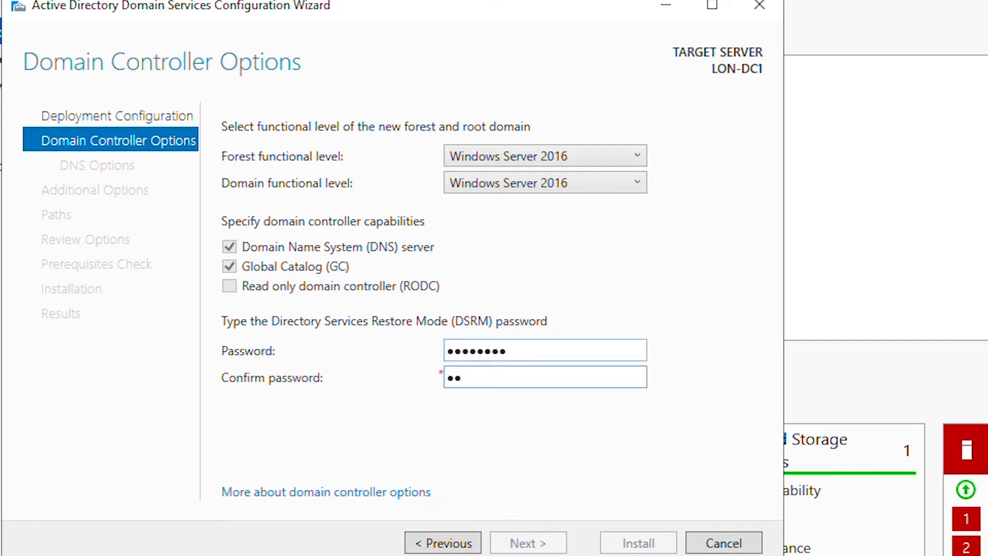
{"action": "type", "text": "55w0rd"}
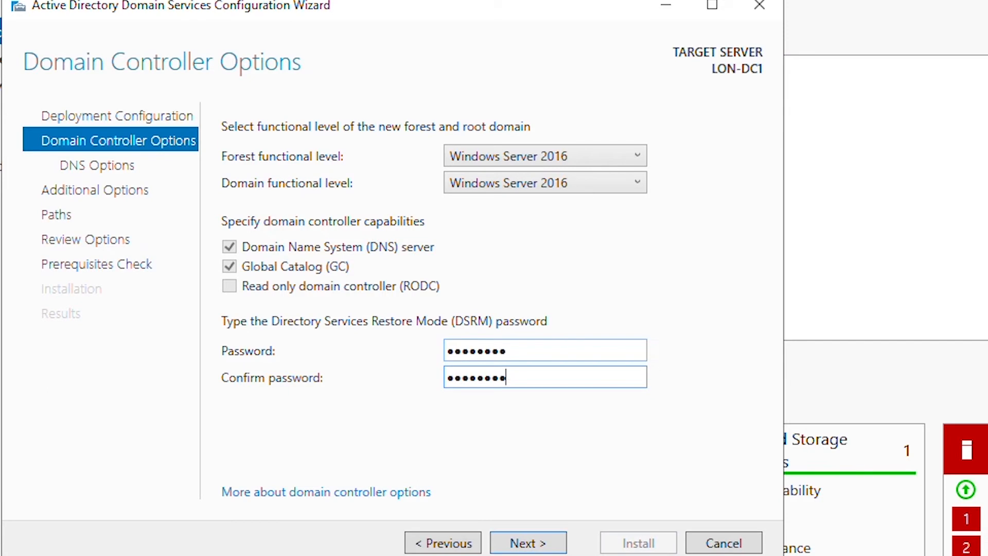
{"action": "left_click", "coordinate": [522, 544]}
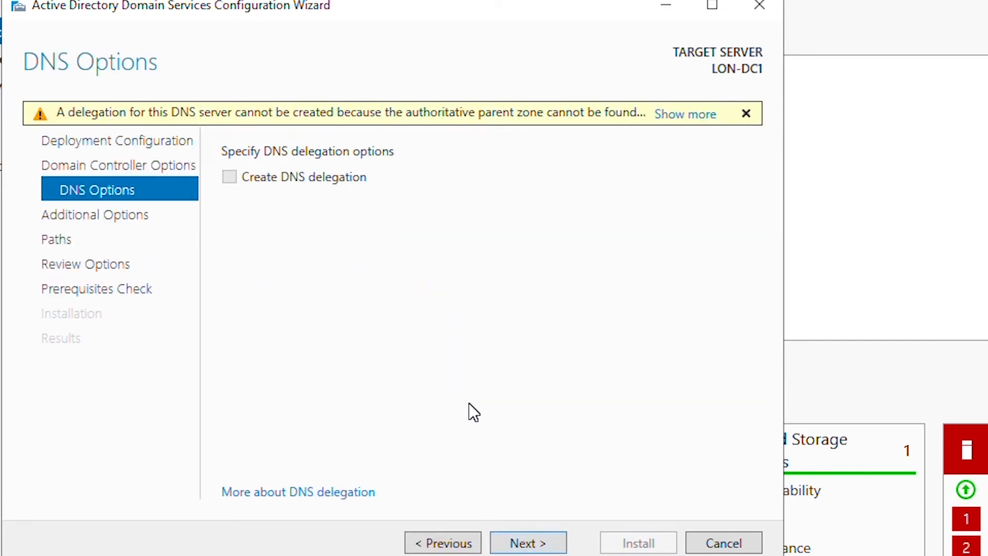
{"action": "left_click", "coordinate": [521, 544]}
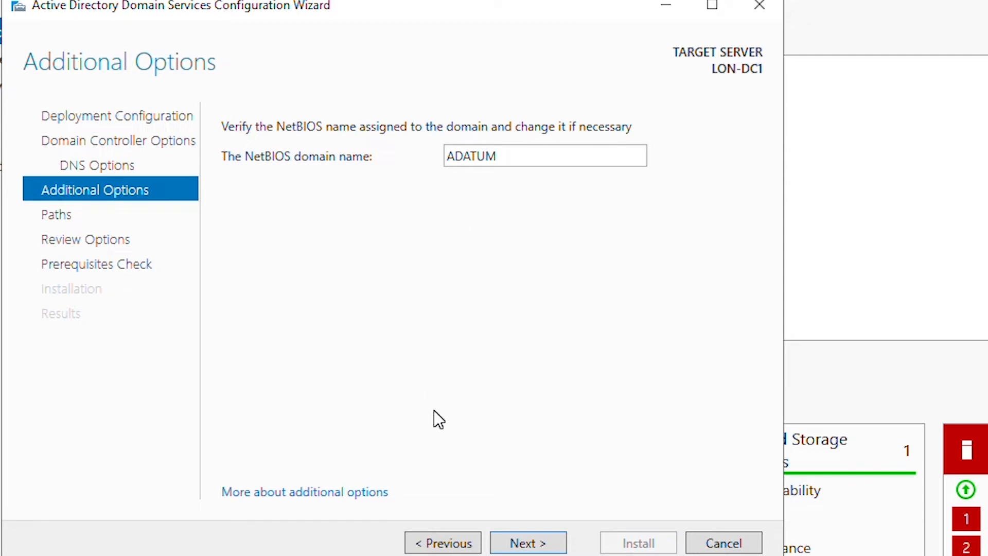
- Accept NetBIOS name ADATUM and the default database, log and SYSVOL paths, reaching the prerequisites check
{"action": "left_click", "coordinate": [530, 542]}
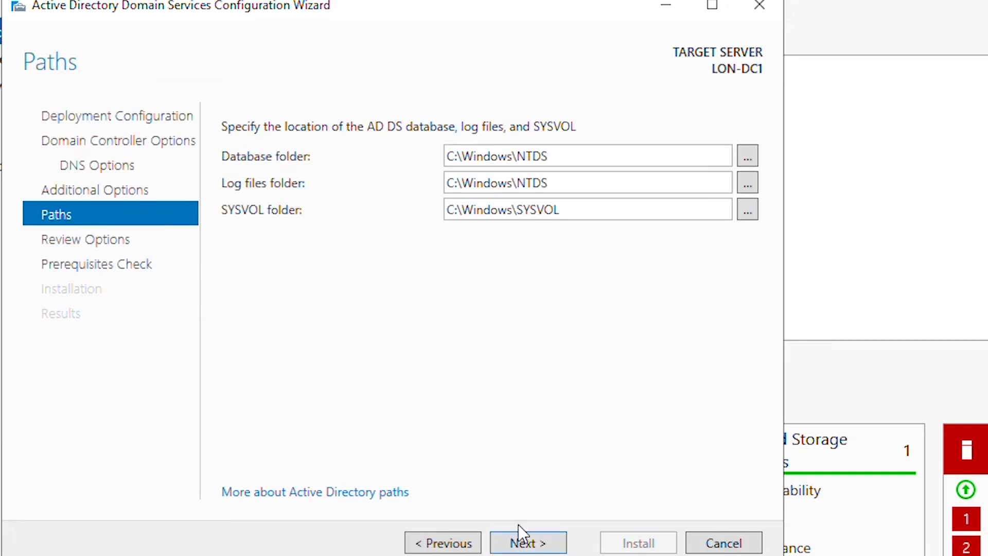
{"action": "left_click", "coordinate": [519, 538]}
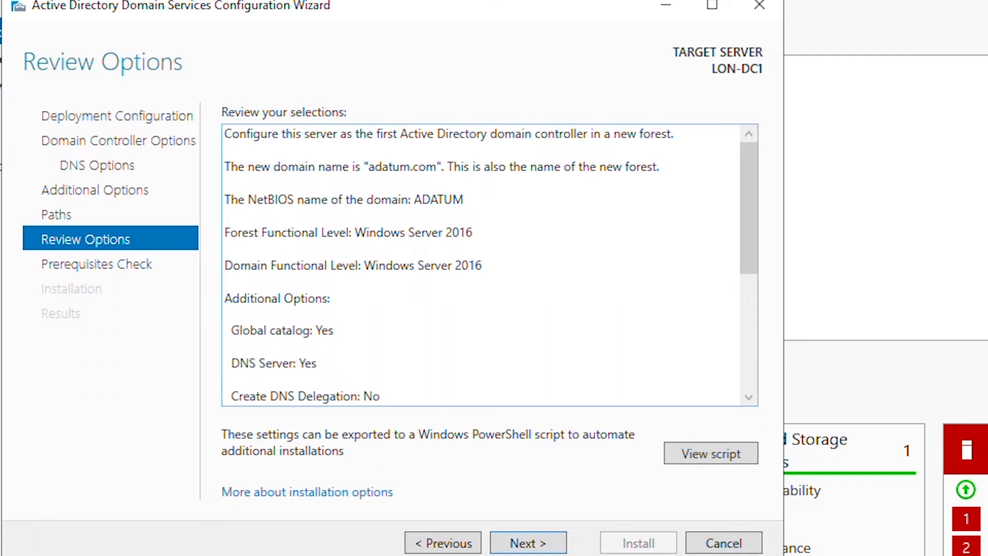
{"action": "left_click", "coordinate": [526, 543]}
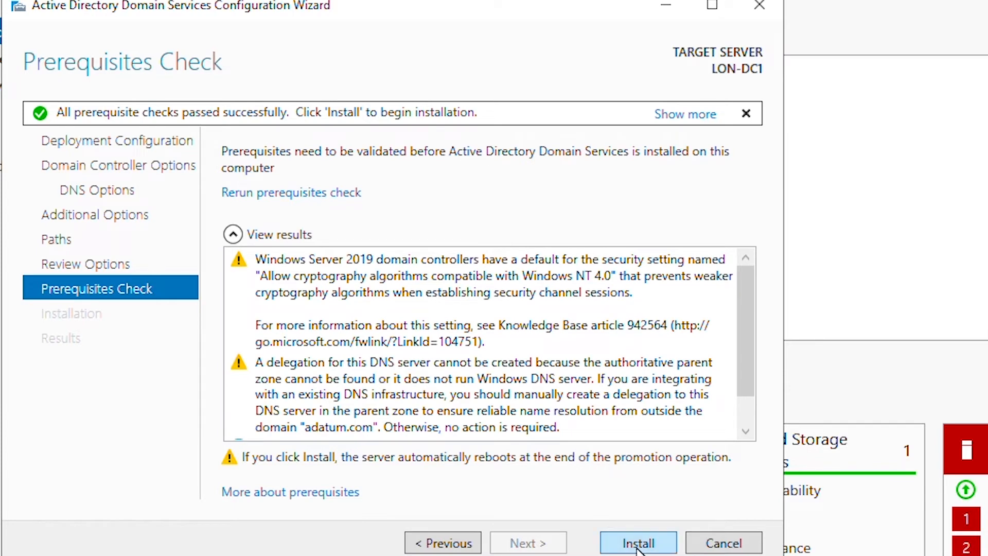
- Install AD DS to promote LON-DC1 as the first adatum.com domain controller, then close the wizard
{"action": "left_click", "coordinate": [636, 545]}
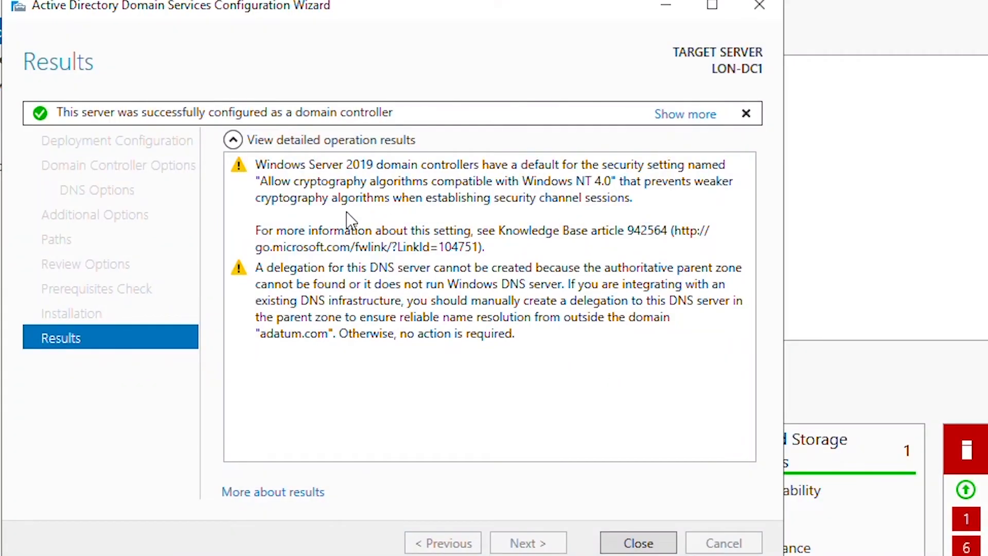
{"action": "left_click", "coordinate": [636, 542]}
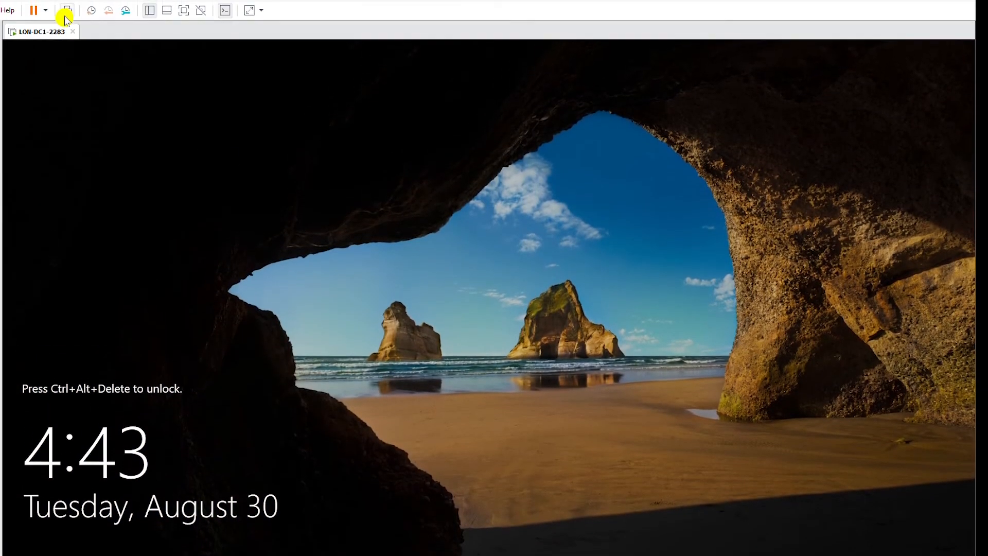
- Sign in to the LON-DC1 VM as domain administrator using the account password
{"action": "left_click", "coordinate": [65, 11]}
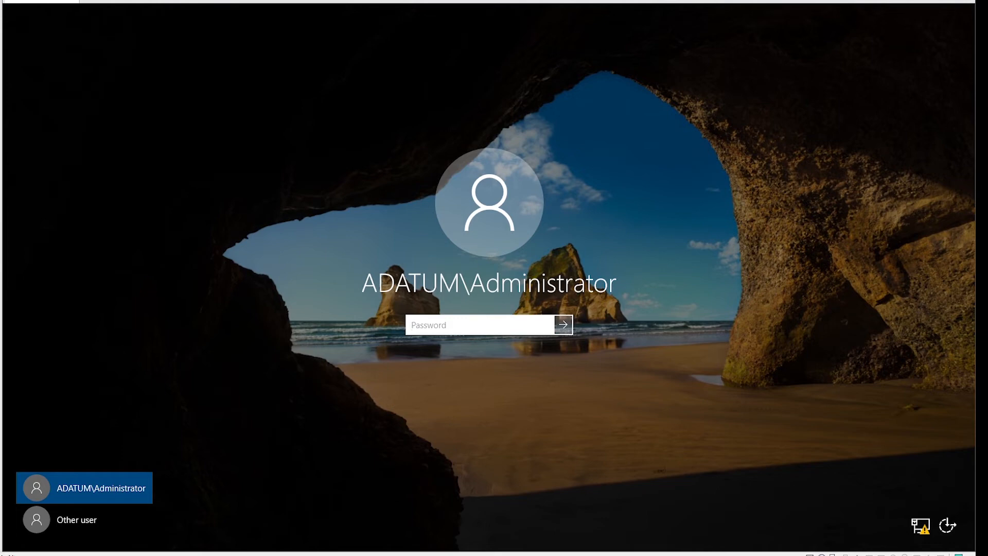
{"action": "type", "text": "Pa55w.rd"}
{"action": "key", "text": "Return"}
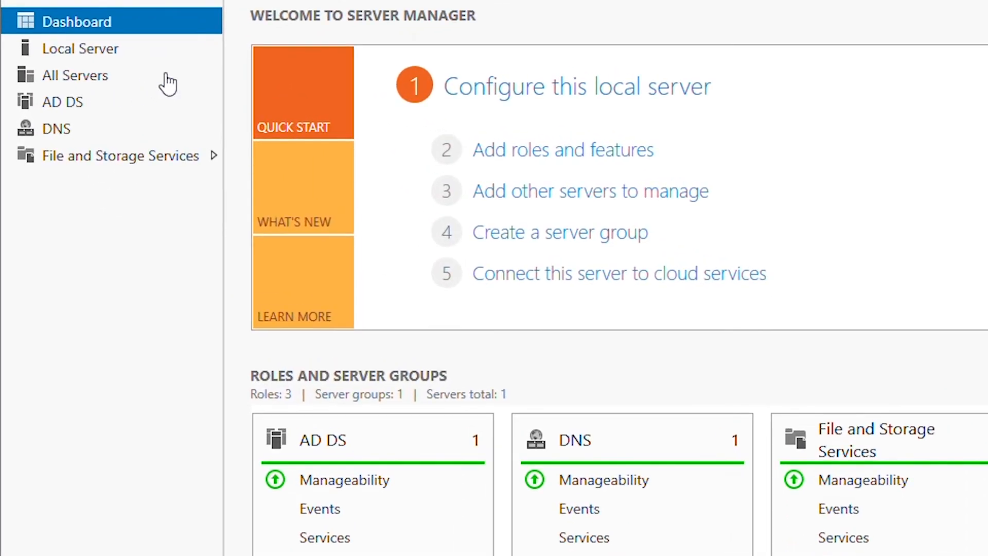
- Show LON-DC1's Local Server properties: adatum.com domain, Ethernet0 at 172.16.0.10
{"action": "left_click", "coordinate": [89, 51]}
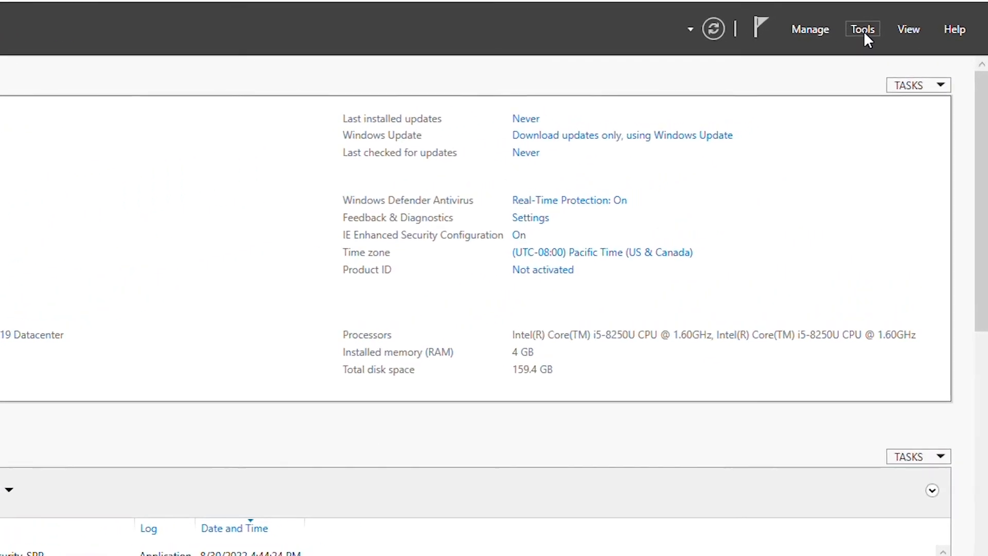
- Launch DNS Manager, check adatum.com's lon-dc1 host record, then select the empty Reverse Lookup Zones
{"action": "left_click", "coordinate": [847, 30]}
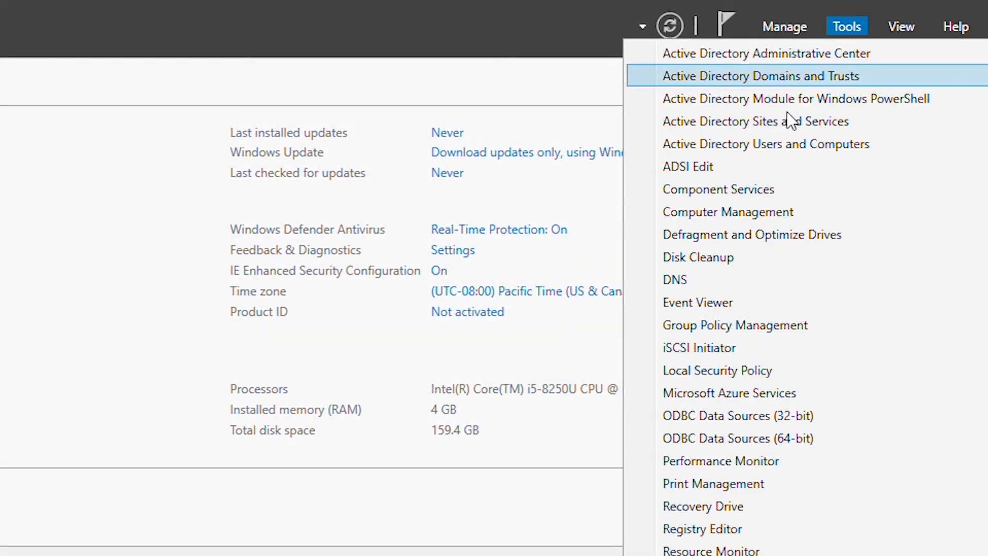
{"action": "left_click", "coordinate": [690, 280]}
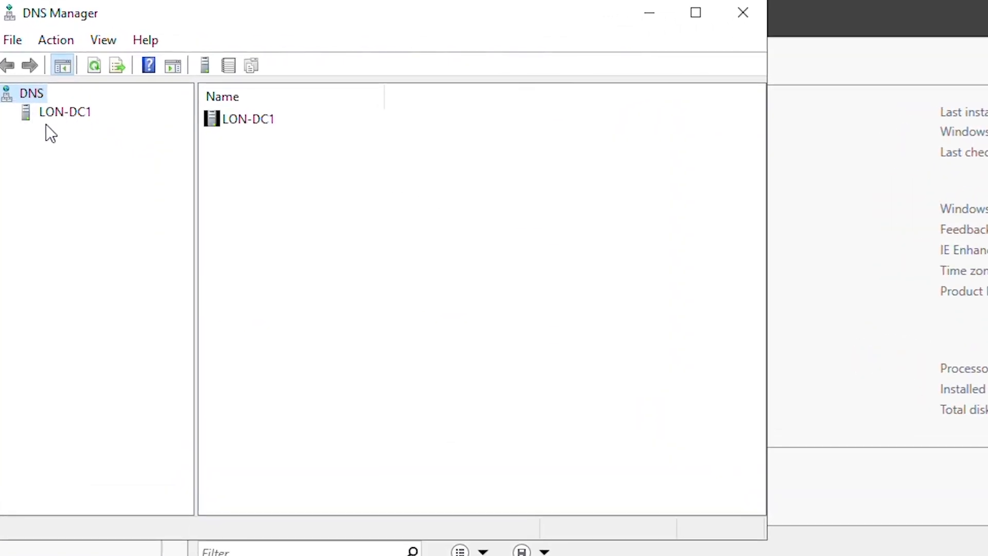
{"action": "left_click", "coordinate": [50, 115]}
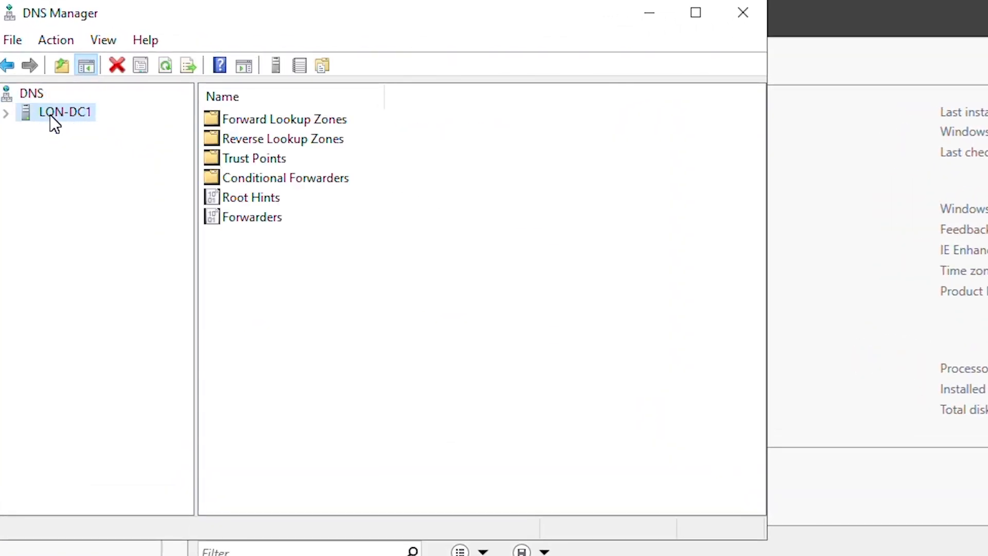
{"action": "left_click", "coordinate": [8, 113]}
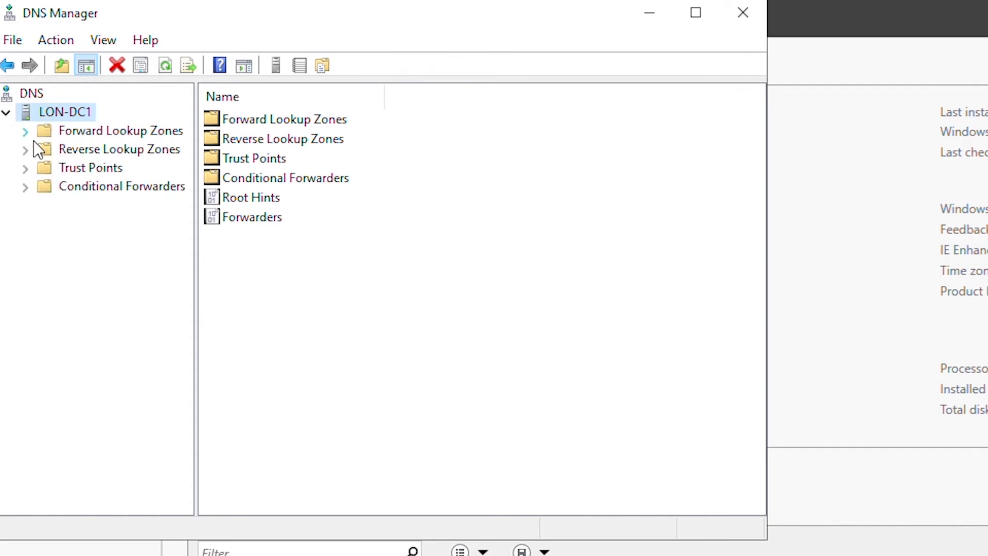
{"action": "left_click", "coordinate": [131, 131]}
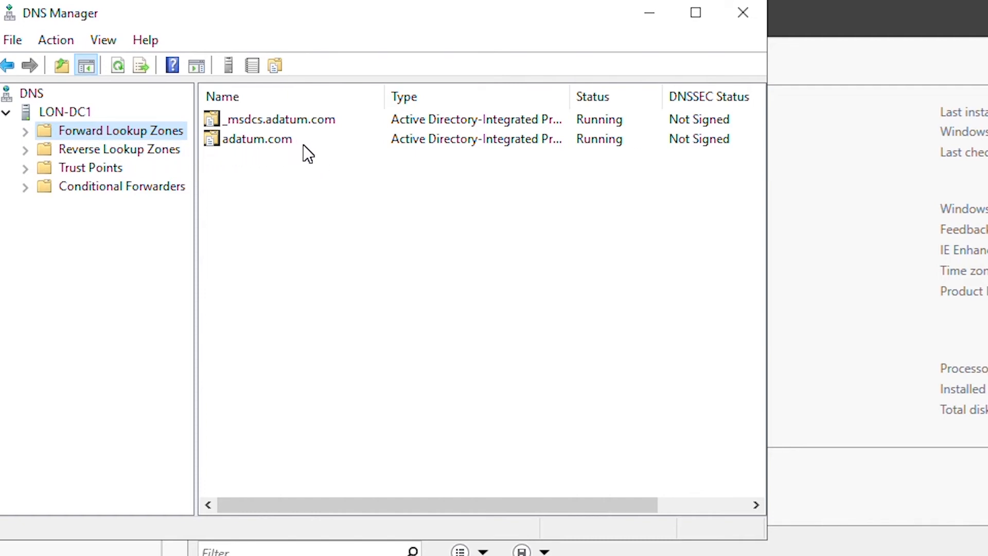
{"action": "left_click", "coordinate": [25, 130]}
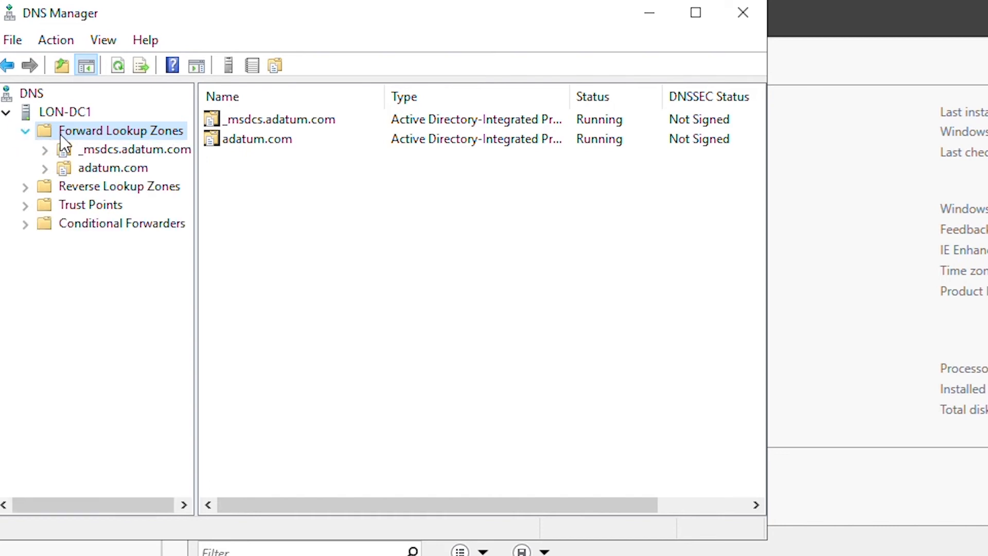
{"action": "left_click", "coordinate": [133, 171]}
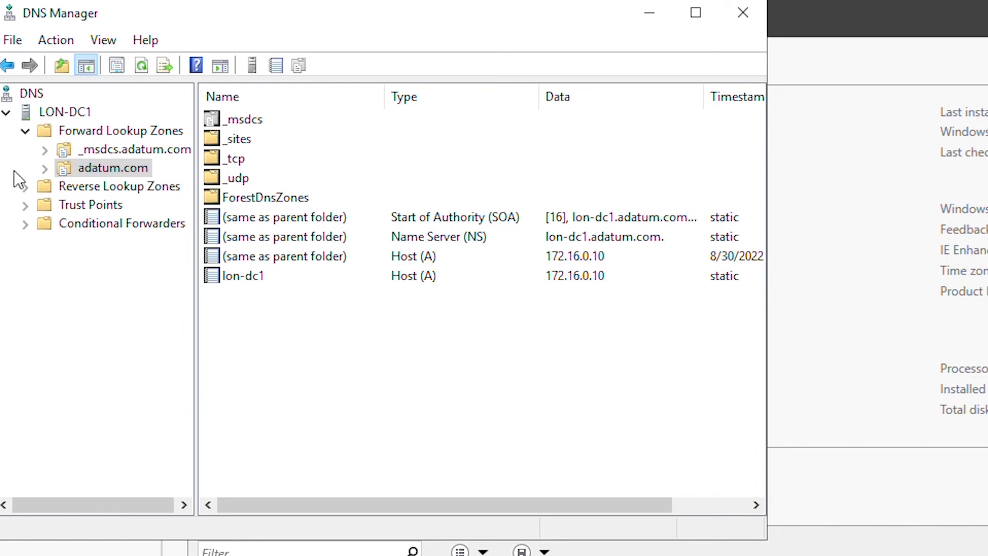
{"action": "left_click", "coordinate": [105, 189]}
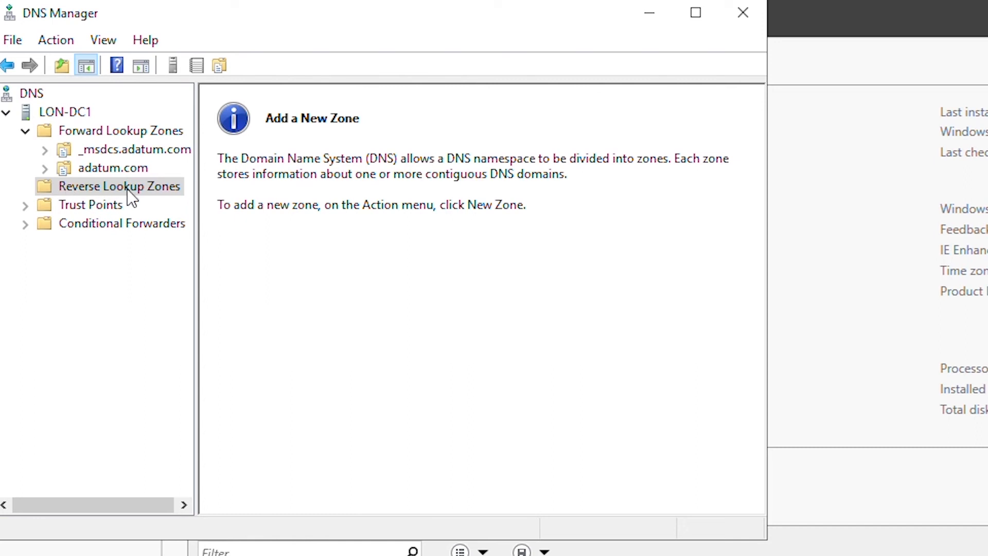
- Define an AD-integrated primary IPv4 reverse zone for network ID 172.16.0 with secure-only updates
{"action": "right_click", "coordinate": [140, 187]}
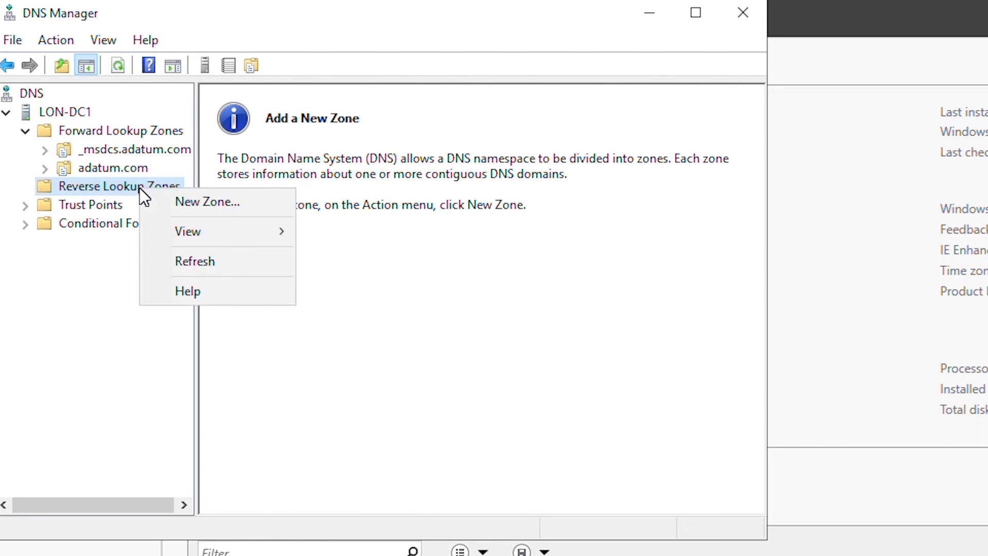
{"action": "left_click", "coordinate": [203, 202]}
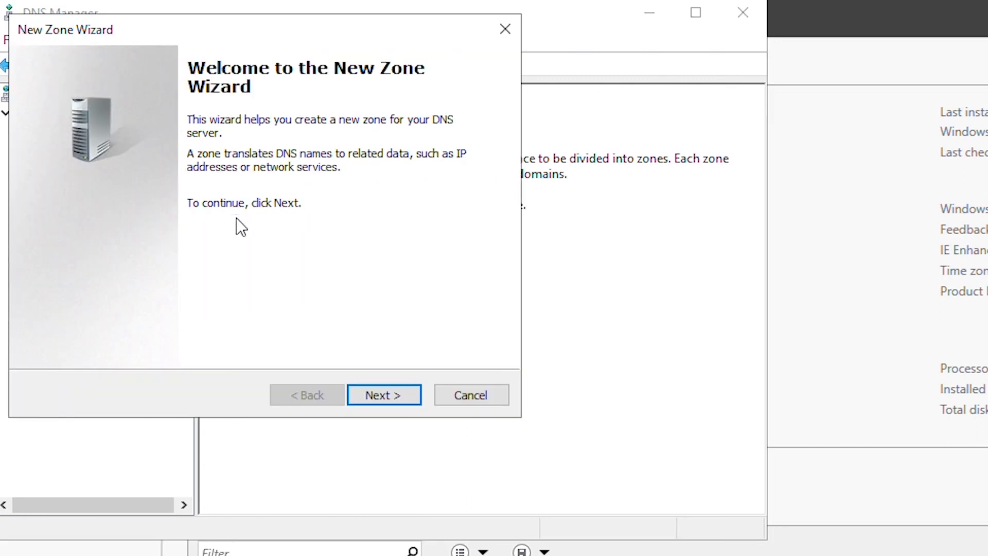
{"action": "left_click", "coordinate": [383, 395]}
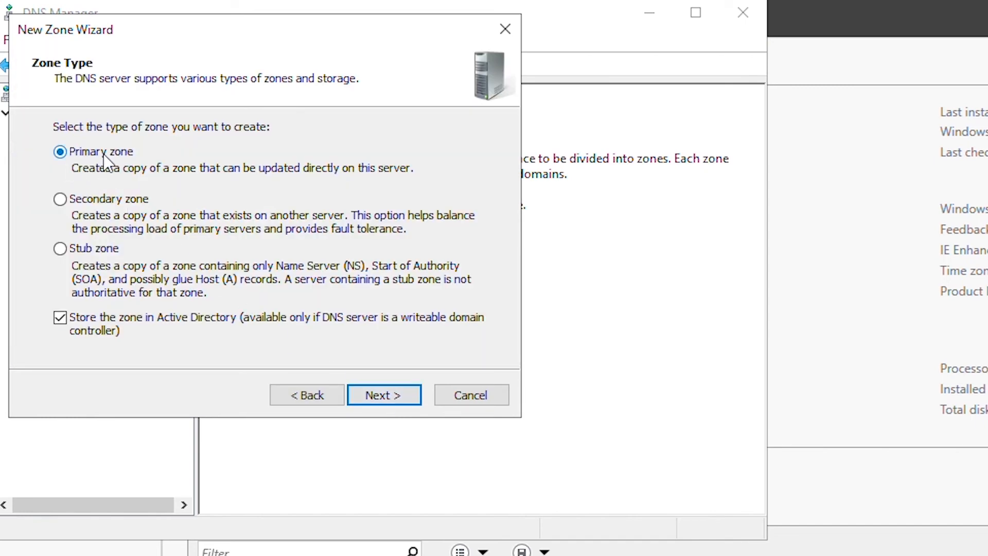
{"action": "left_click", "coordinate": [394, 400]}
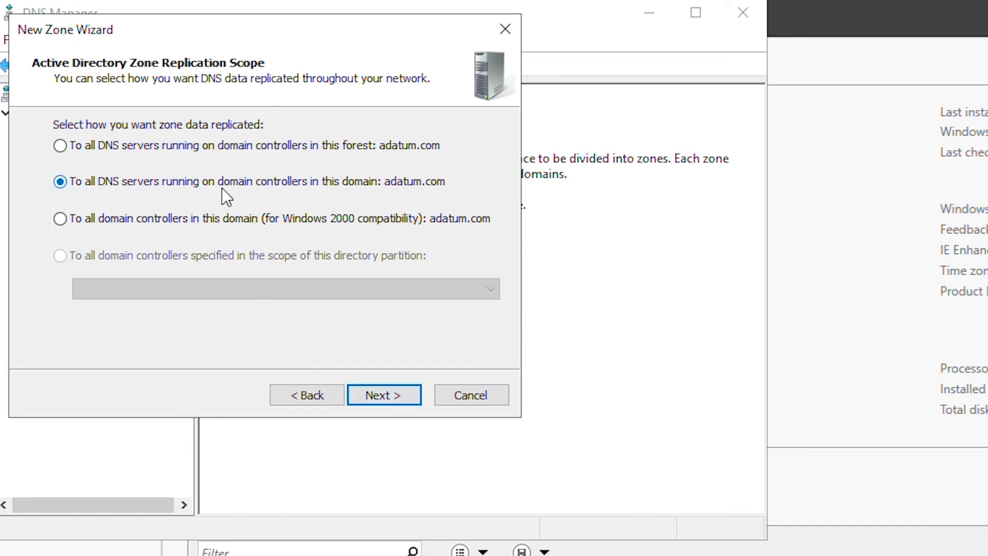
{"action": "left_click", "coordinate": [397, 396]}
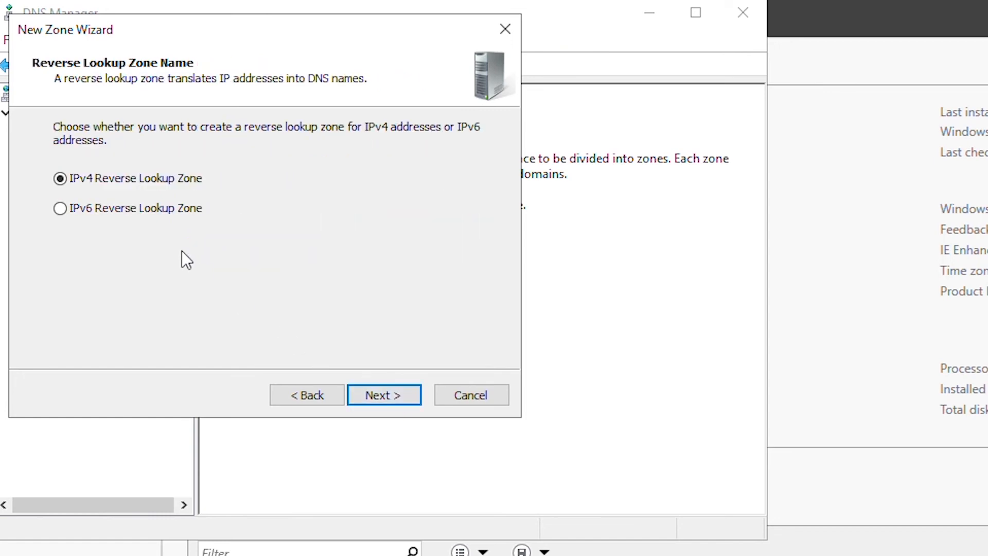
{"action": "left_click", "coordinate": [387, 393]}
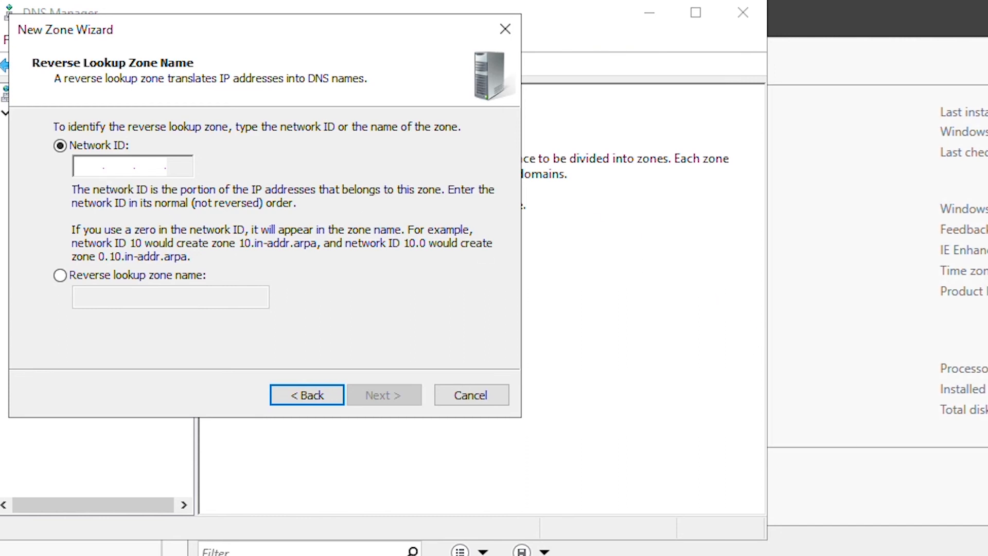
{"action": "type", "text": "172."}
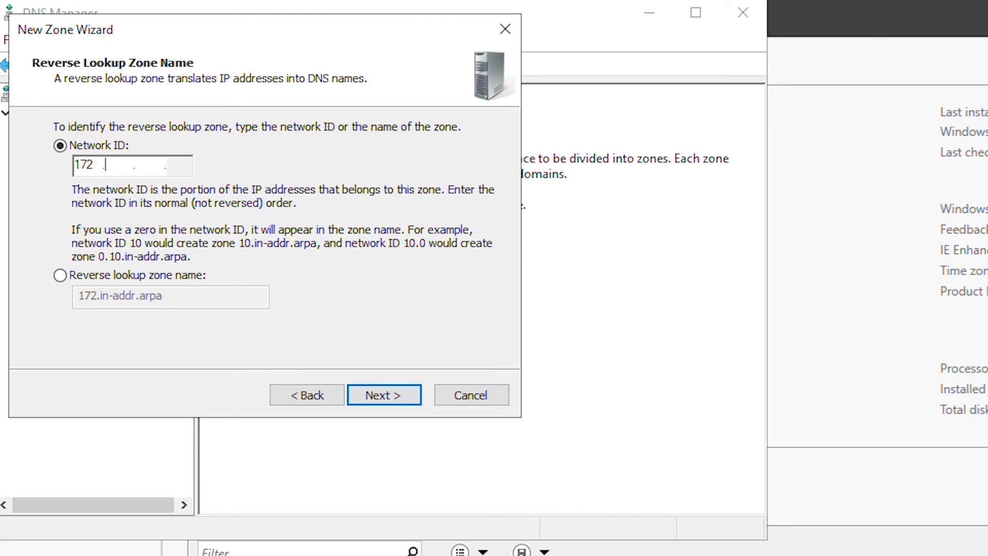
{"action": "type", "text": "16."}
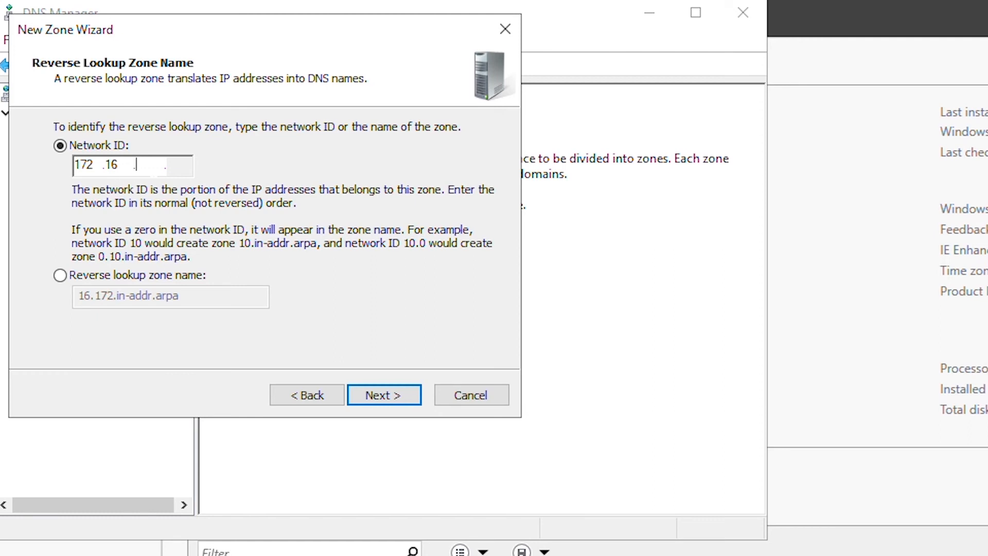
{"action": "type", "text": "0"}
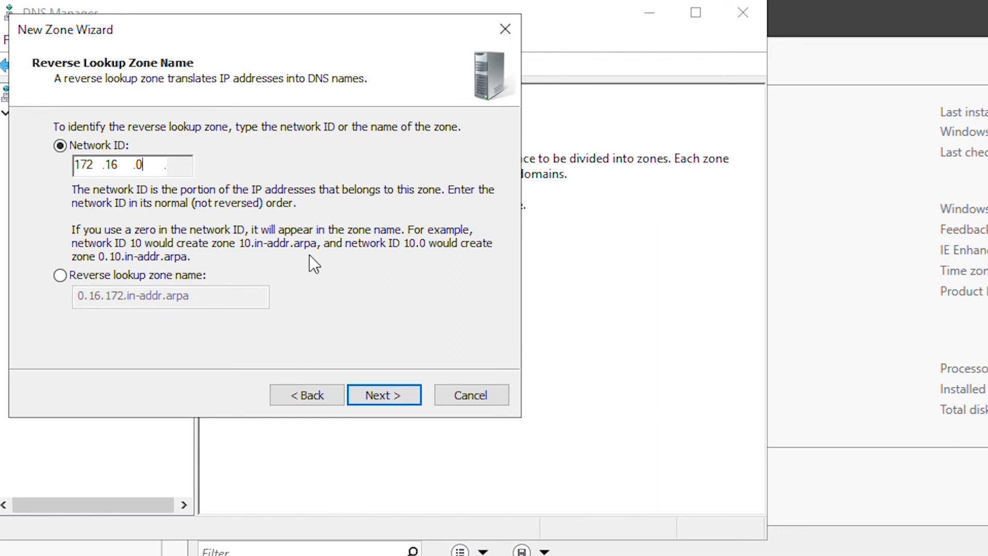
{"action": "left_click", "coordinate": [394, 400]}
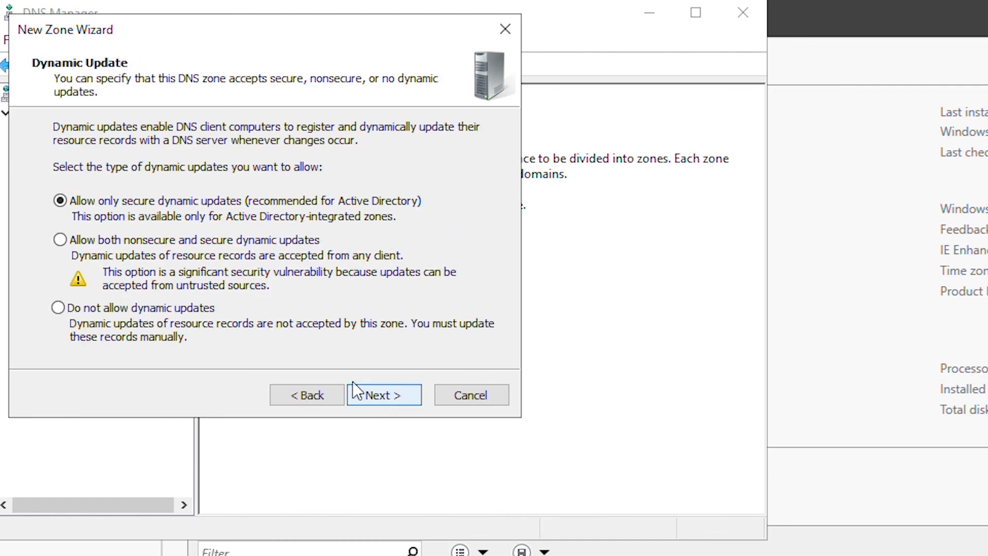
{"action": "left_click", "coordinate": [384, 403]}
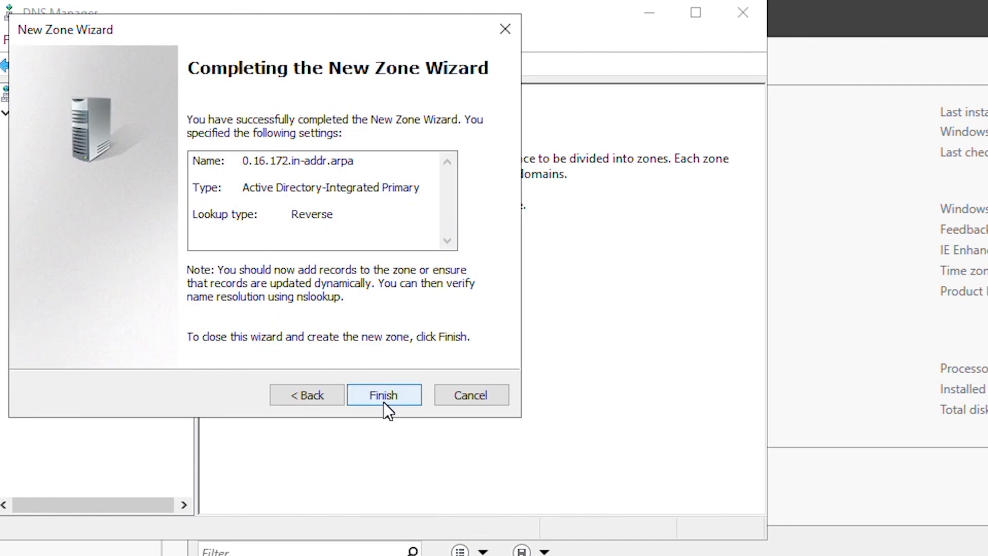
- Finish creating 0.16.172.in-addr.arpa and open it to inspect its SOA and NS records
{"action": "left_click", "coordinate": [384, 397]}
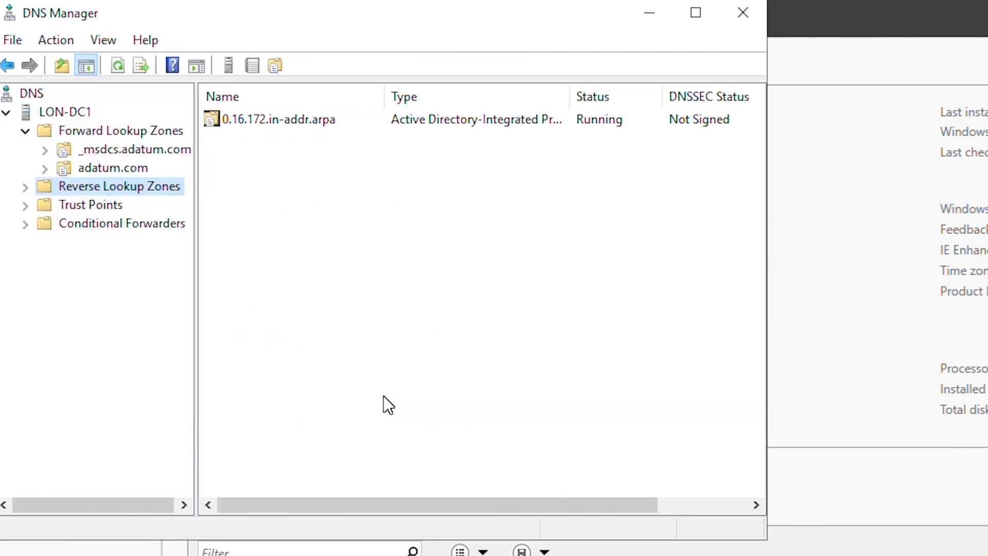
{"action": "left_click", "coordinate": [26, 185]}
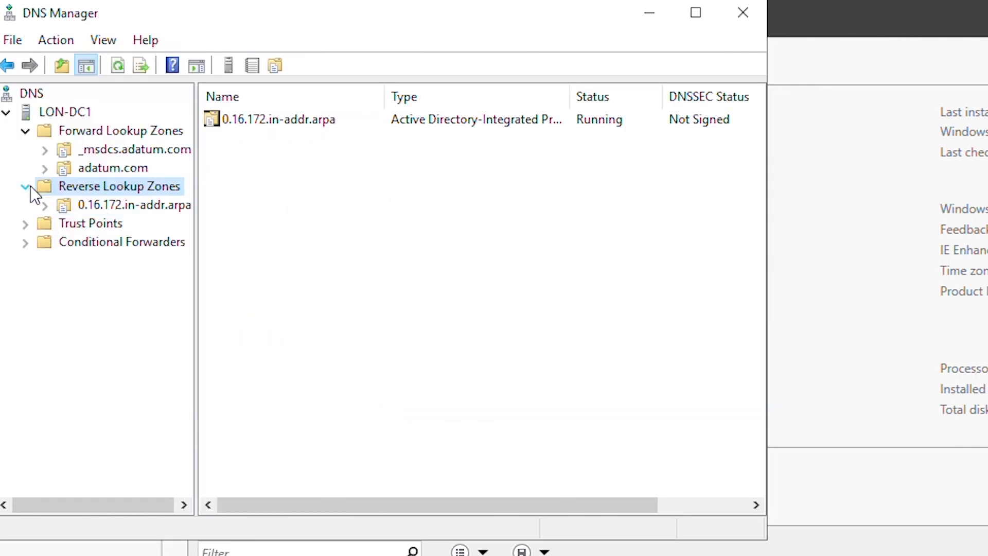
{"action": "left_click", "coordinate": [98, 204]}
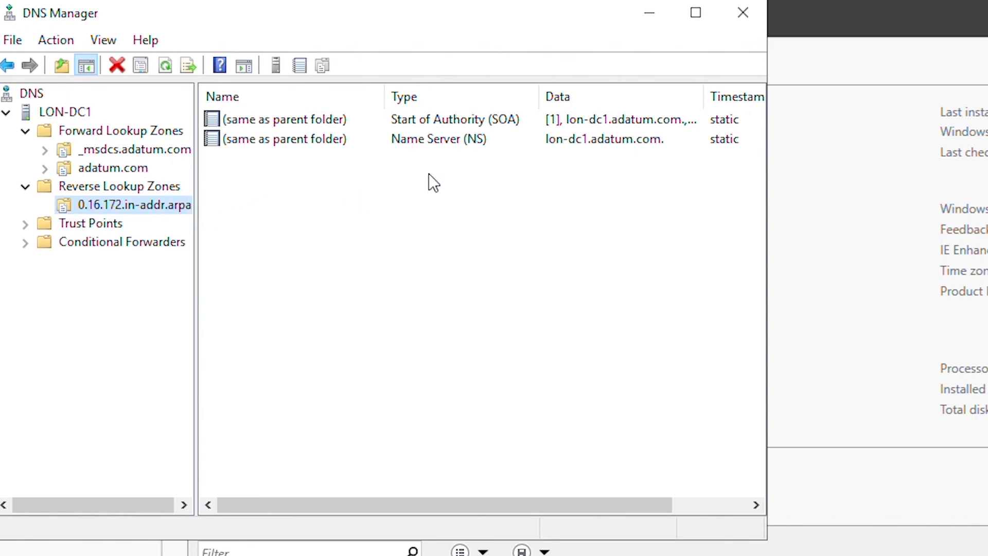
{"action": "left_click", "coordinate": [445, 139]}
{"action": "left_click", "coordinate": [485, 120]}
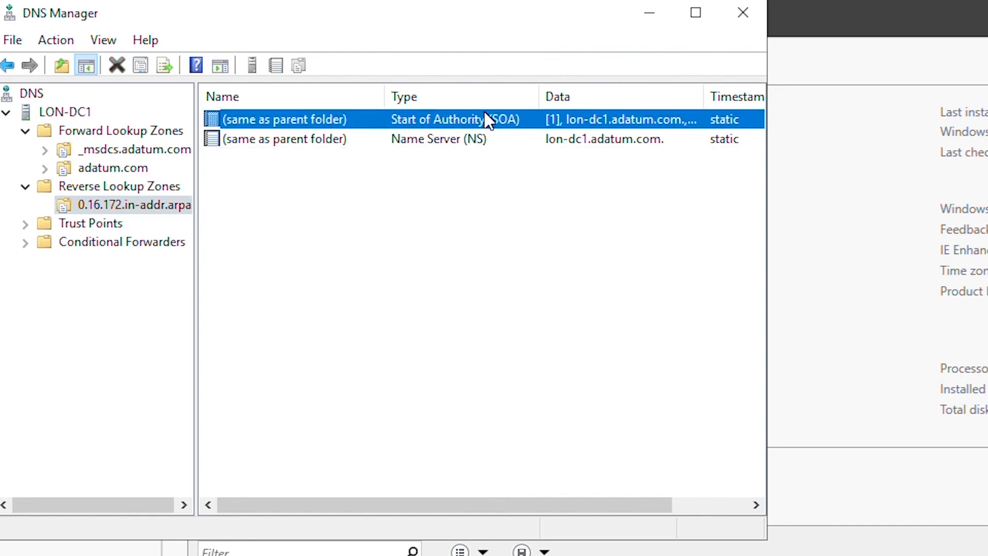
{"action": "left_click", "coordinate": [455, 201]}
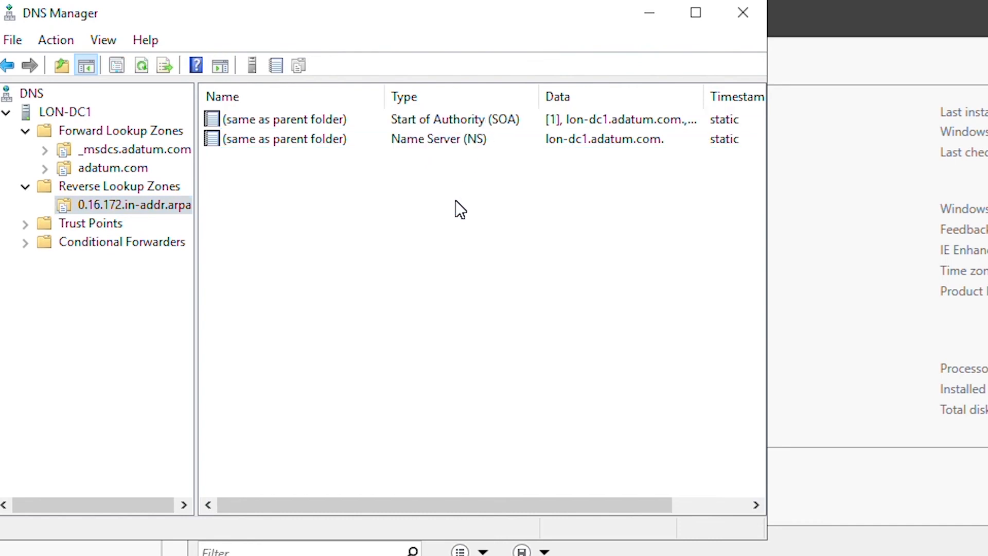
- Start a new pointer record in the reverse zone for IP address 172.16.0.10
{"action": "right_click", "coordinate": [292, 196]}
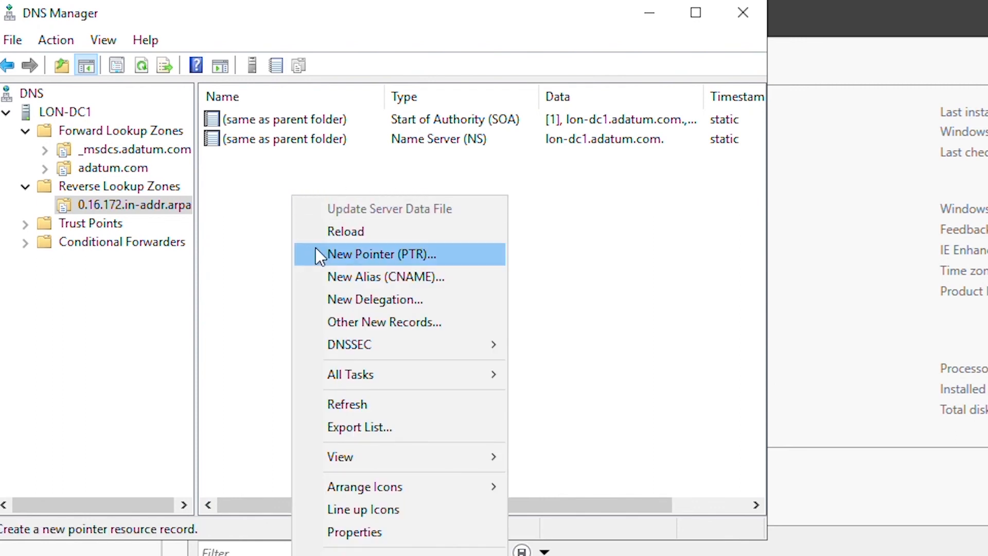
{"action": "left_click", "coordinate": [427, 254]}
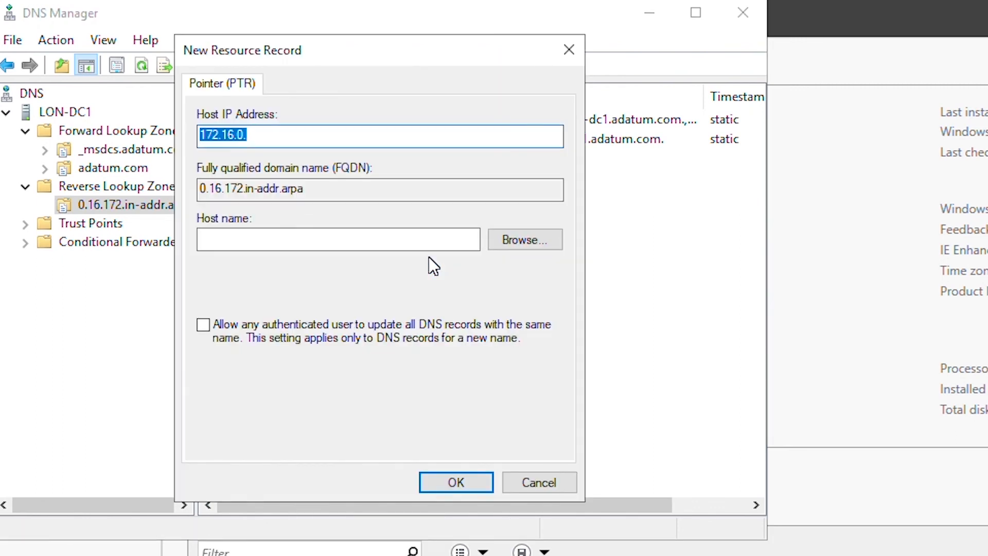
{"action": "left_click", "coordinate": [247, 135]}
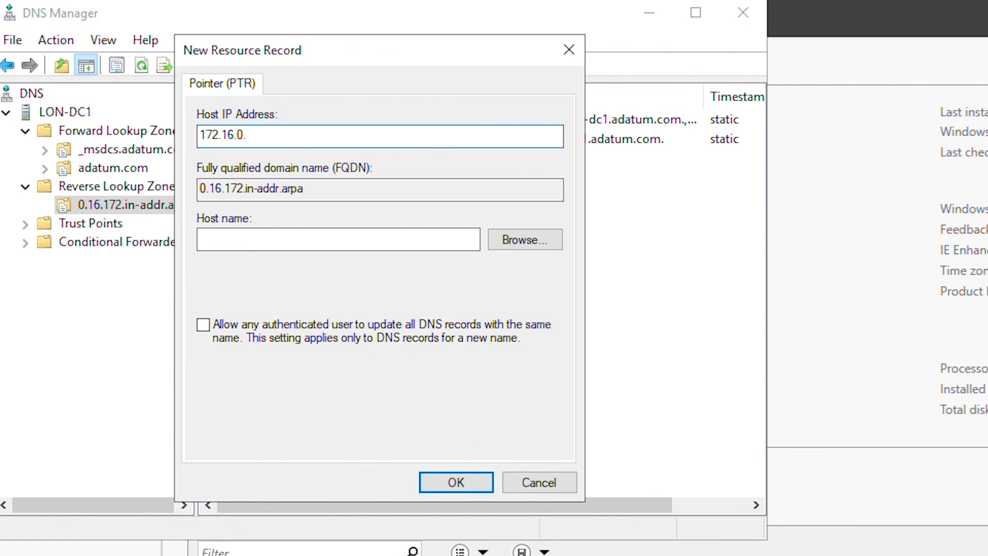
{"action": "type", "text": "10"}
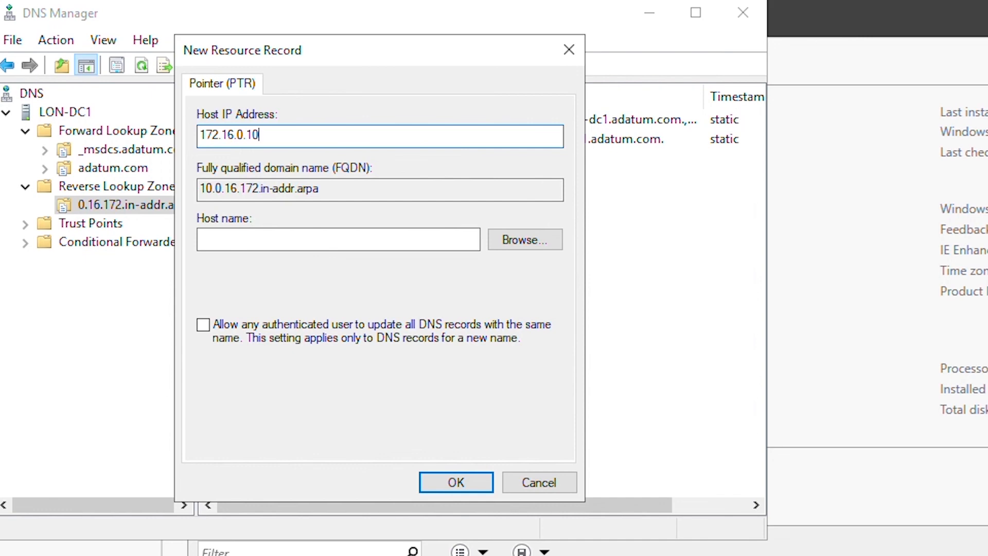
{"action": "left_click", "coordinate": [337, 244]}
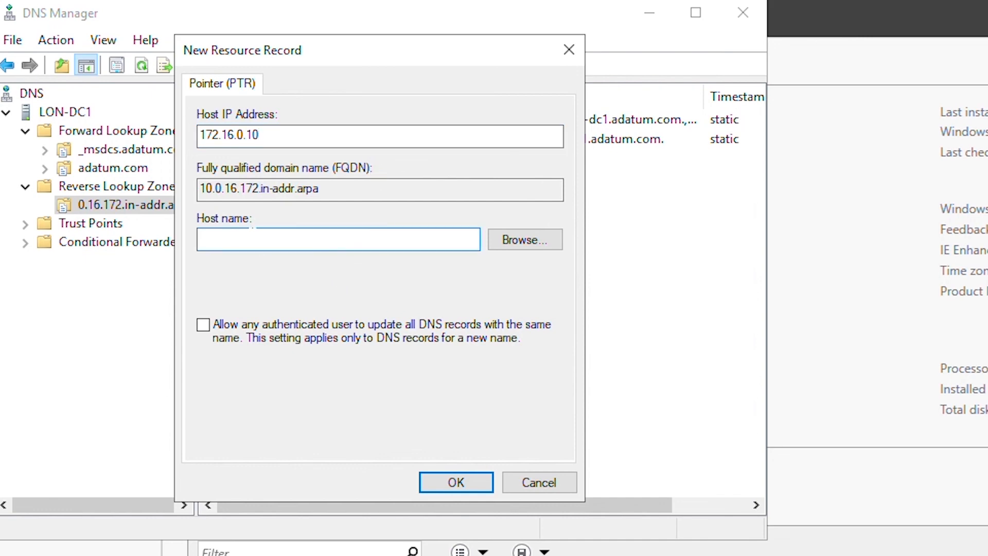
{"action": "left_click", "coordinate": [299, 135]}
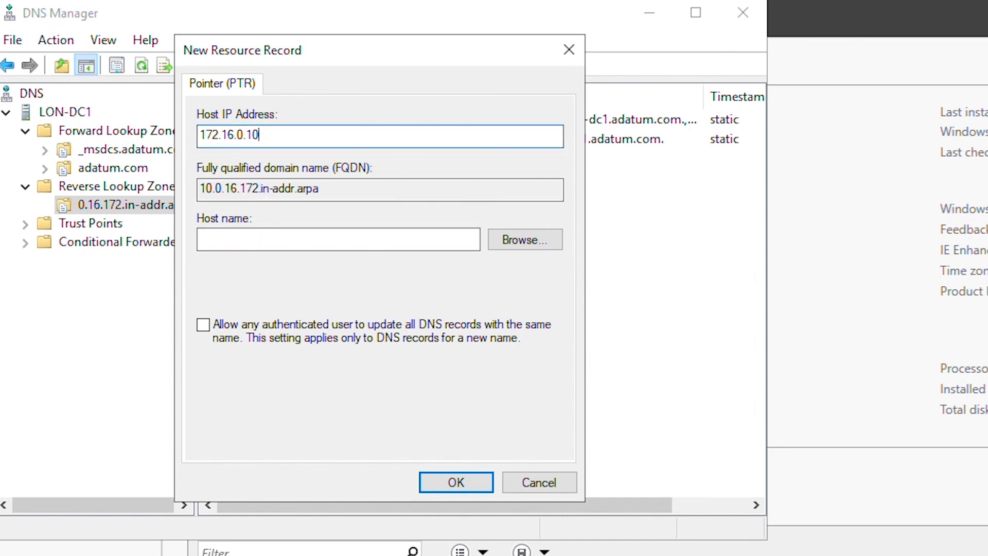
- Browse to adatum.com's lon-dc1 host as the target, save the PTR record, then view adatum.com
{"action": "left_click", "coordinate": [522, 253]}
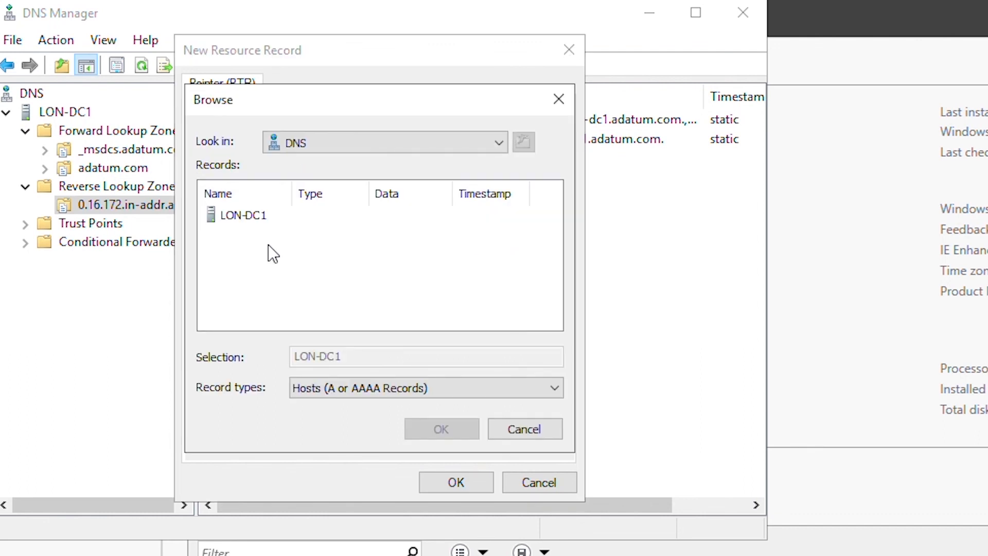
{"action": "double_click", "coordinate": [238, 215]}
{"action": "double_click", "coordinate": [237, 217]}
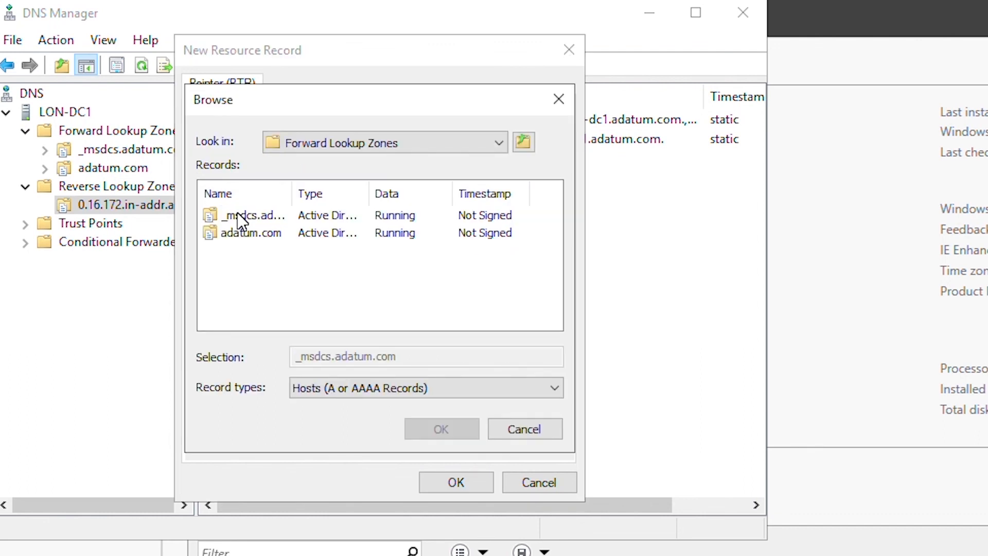
{"action": "double_click", "coordinate": [249, 232]}
{"action": "left_click", "coordinate": [253, 321]}
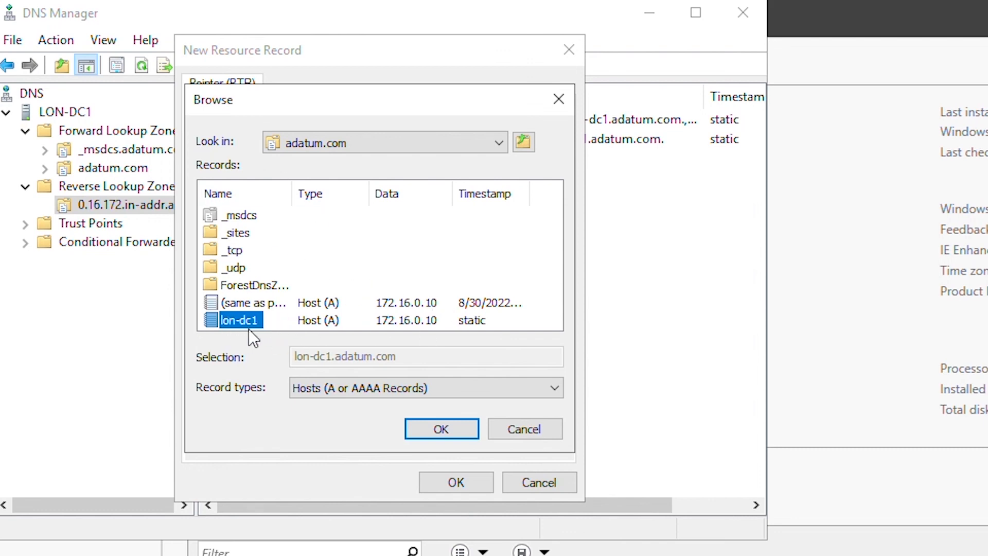
{"action": "left_click", "coordinate": [455, 429]}
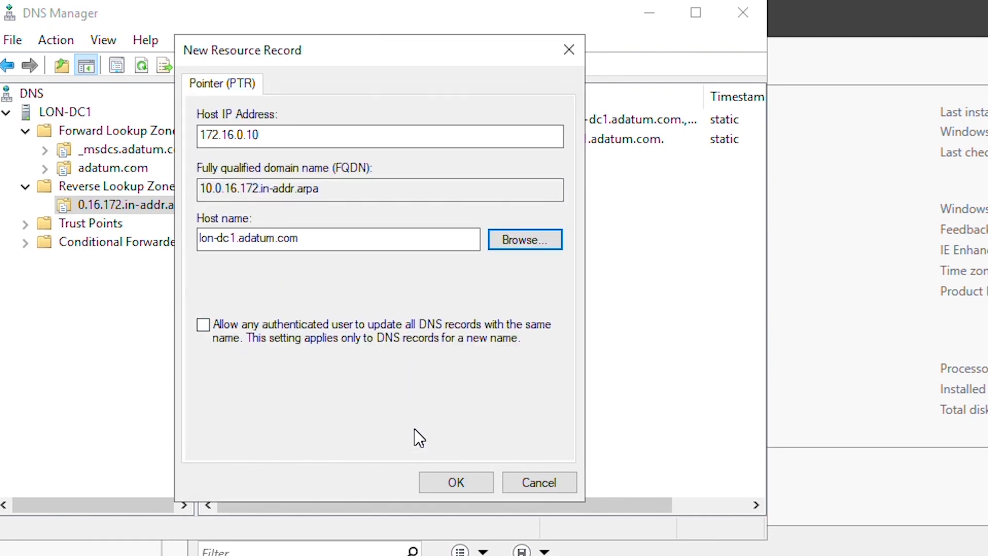
{"action": "left_click", "coordinate": [464, 479]}
{"action": "left_click", "coordinate": [106, 168]}
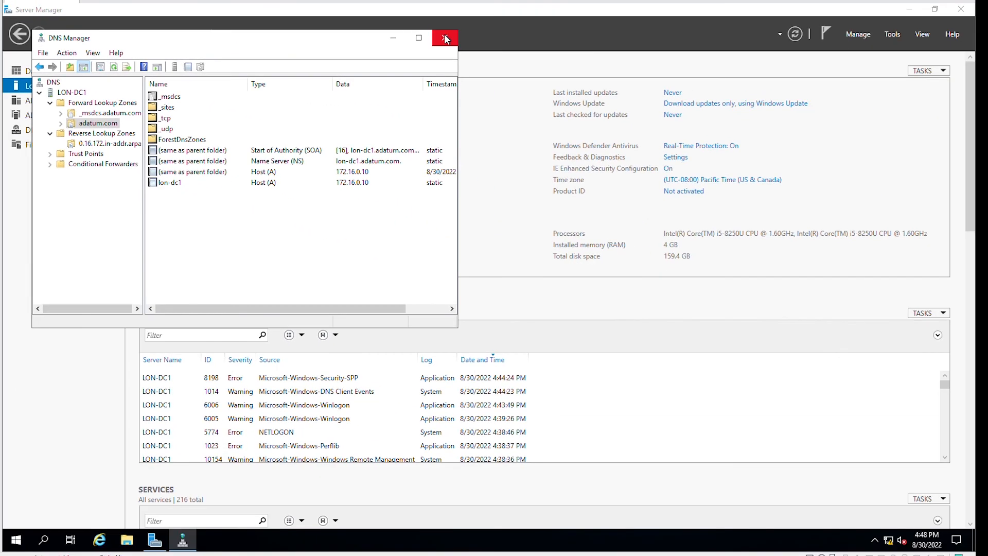
- Close DNS Manager to return to Server Manager's Local Server page
{"action": "left_click", "coordinate": [445, 38]}
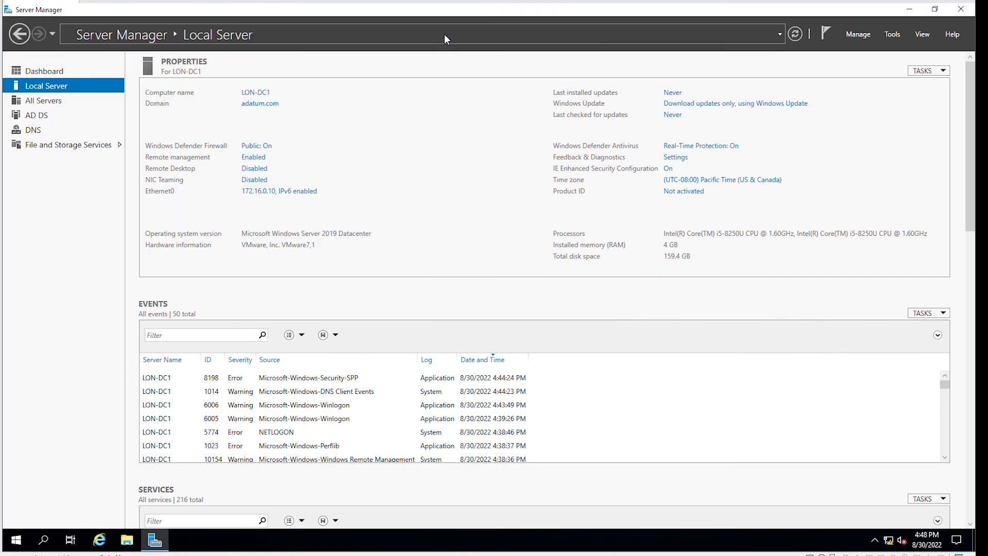